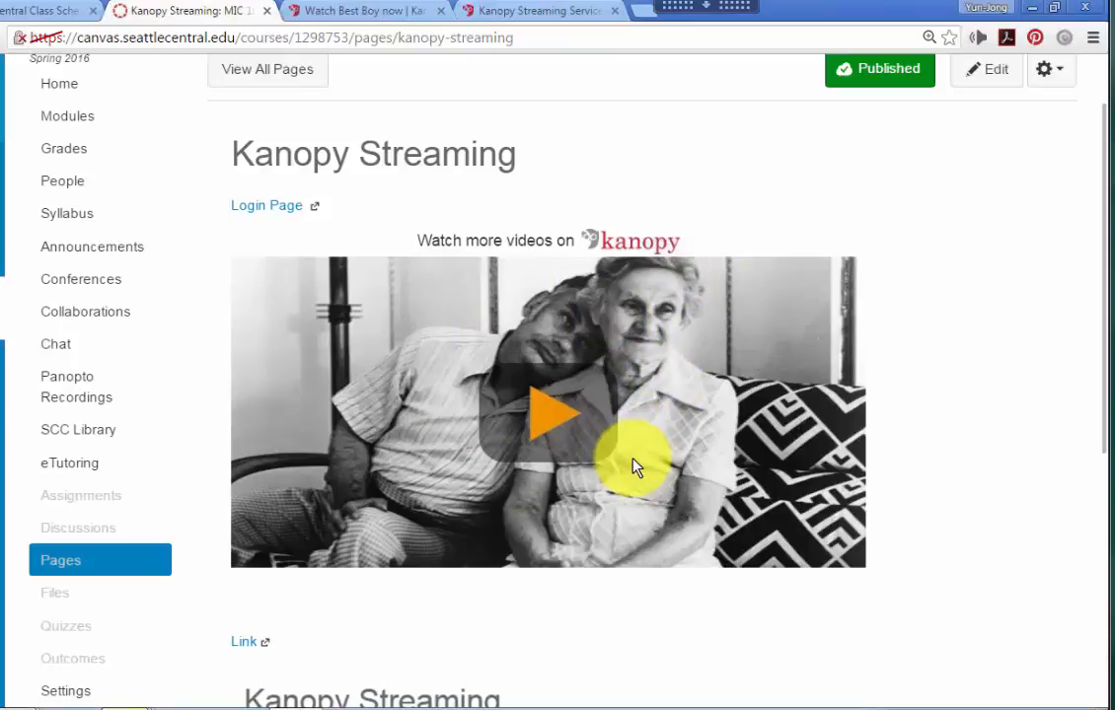
Step: Play the embedded Best Boy video on the Kanopy Streaming page briefly and pause it
left_click(545, 426)
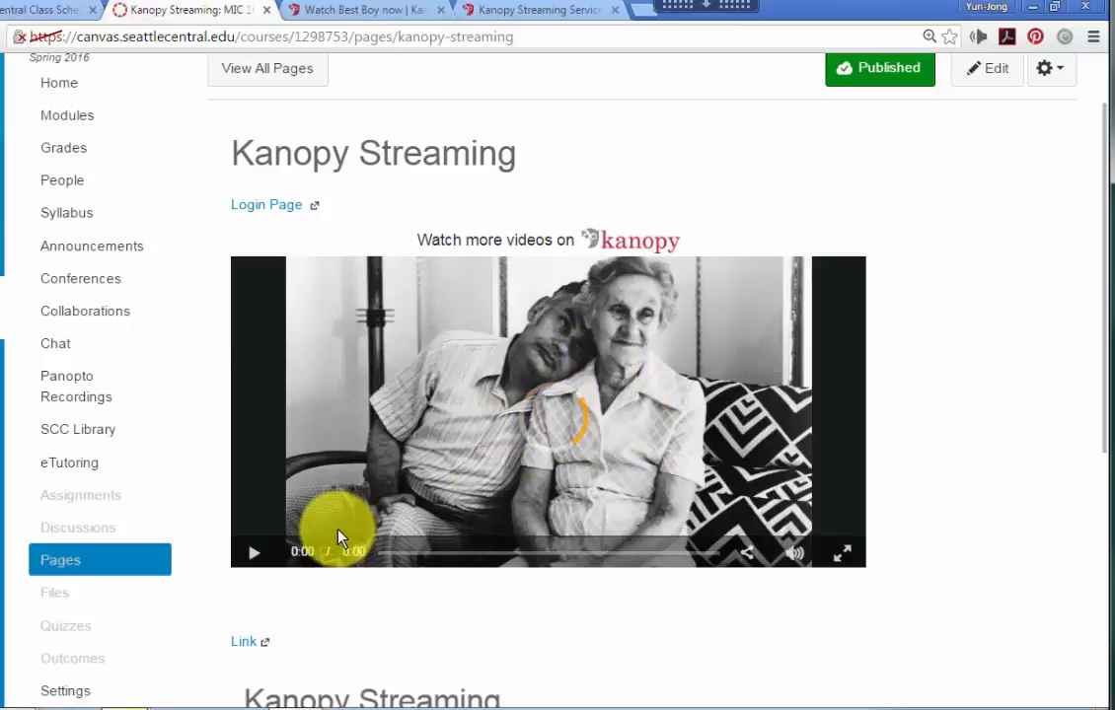
left_click(253, 554)
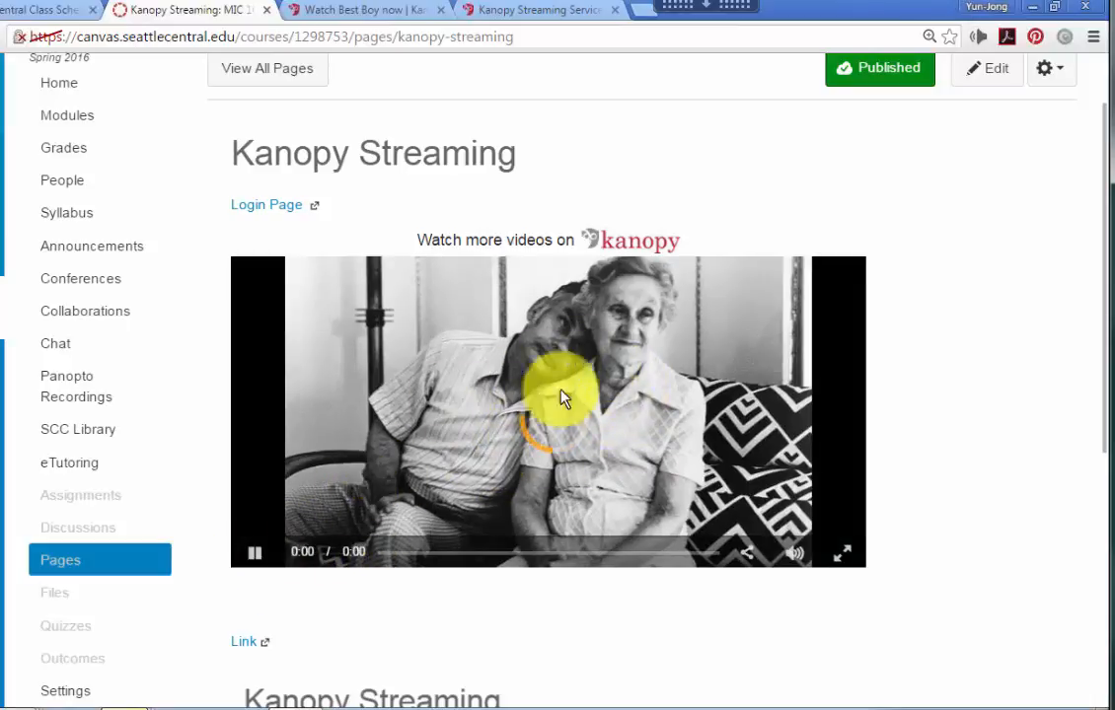
left_click(256, 554)
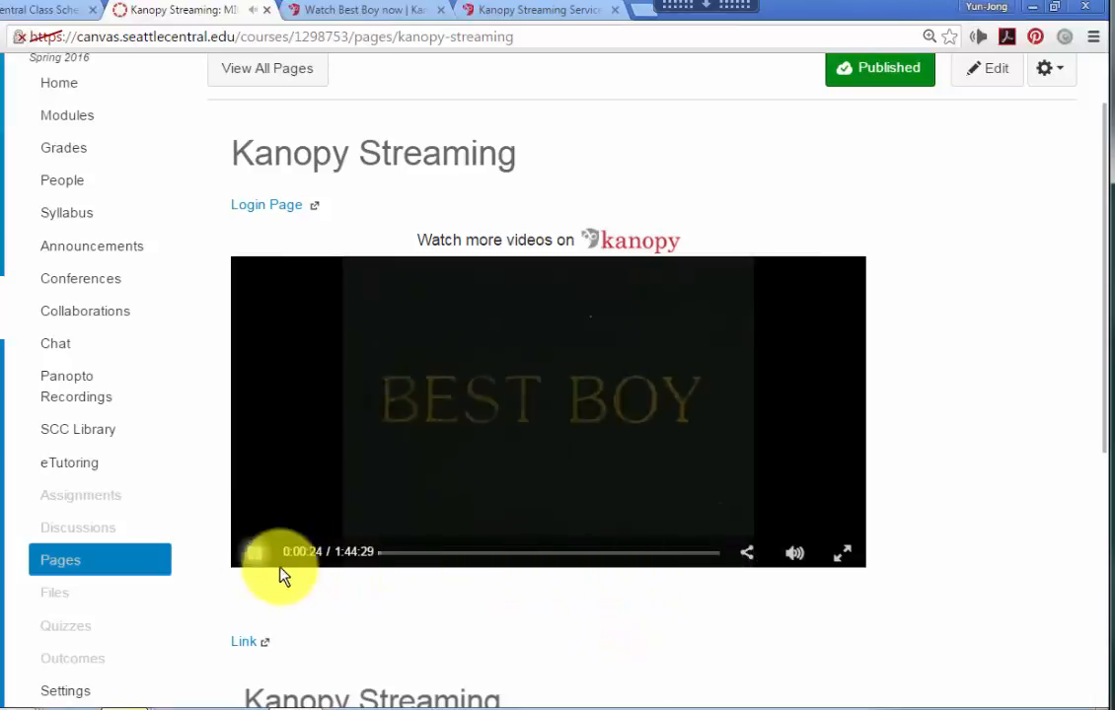
left_click(255, 554)
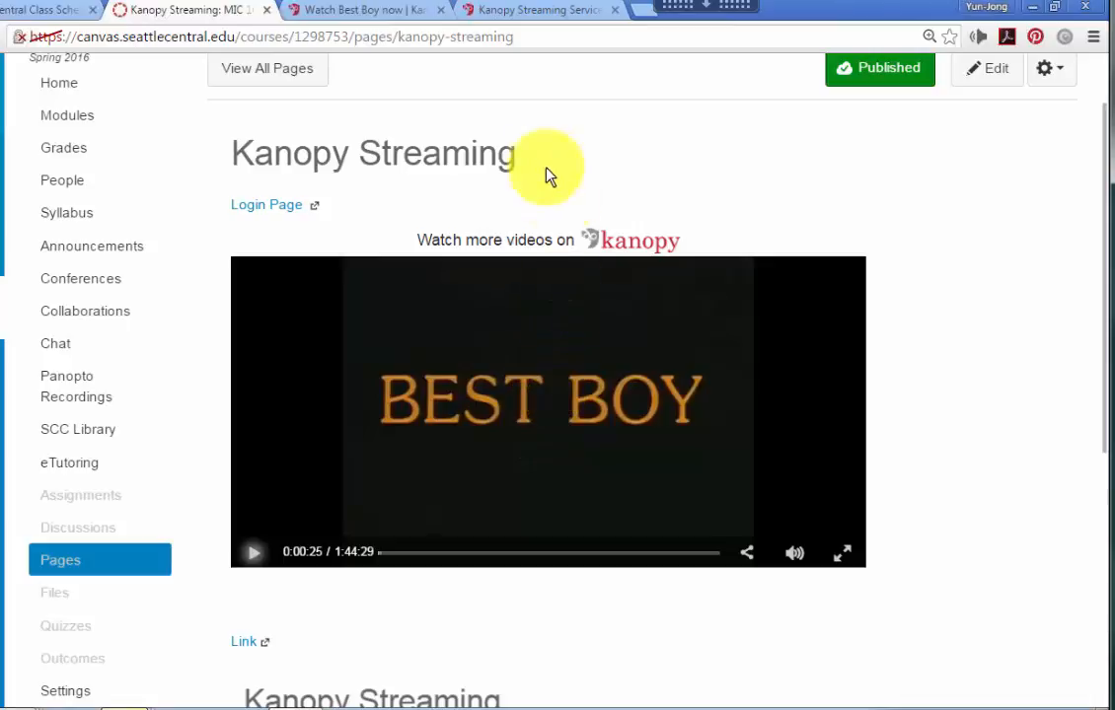
Step: Switch to the Kanopy site, search the institutions for "Seattle Central" and choose Seattle Community College - Central Campus
left_click(531, 13)
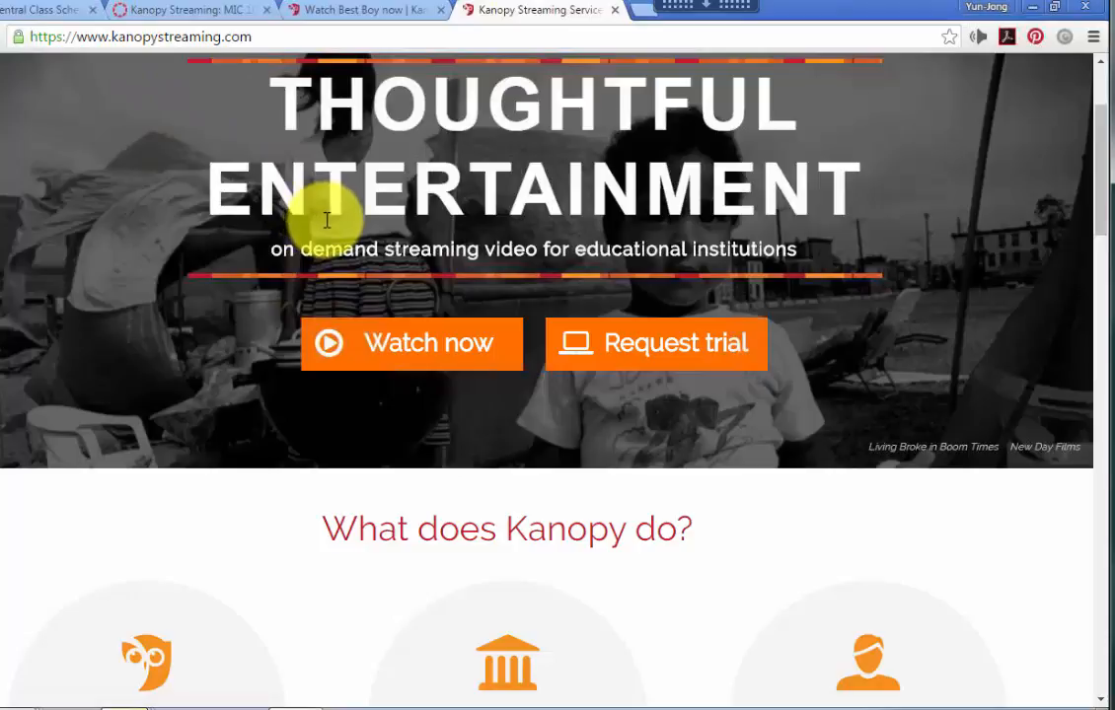
left_click(412, 347)
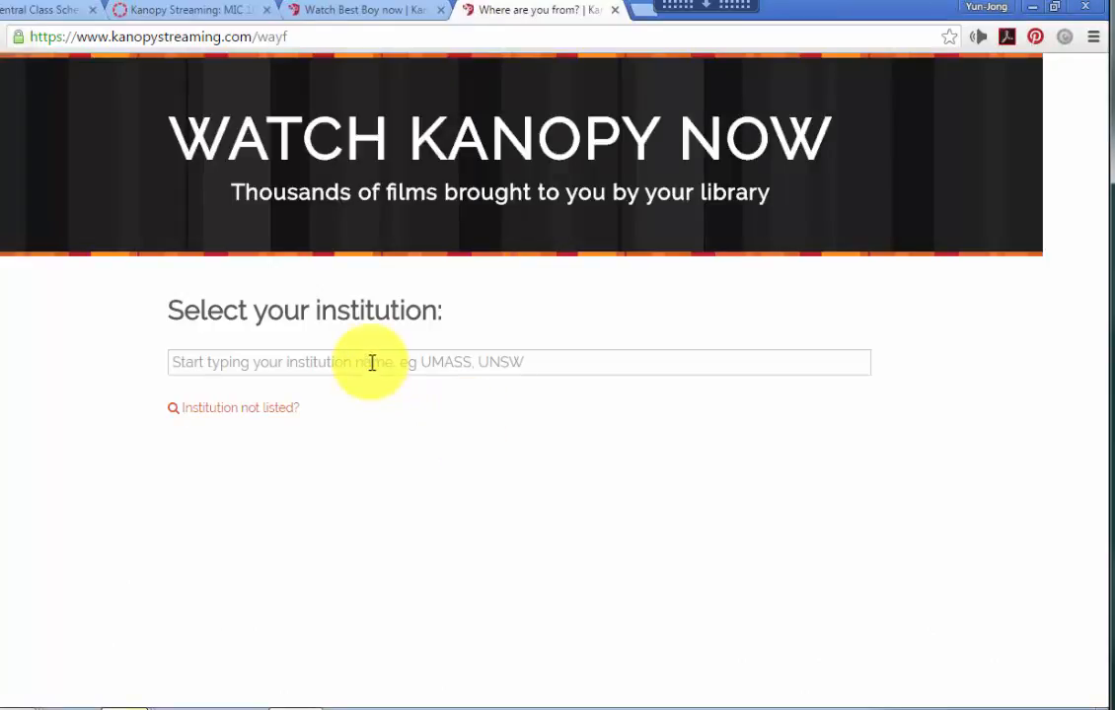
left_click(372, 362)
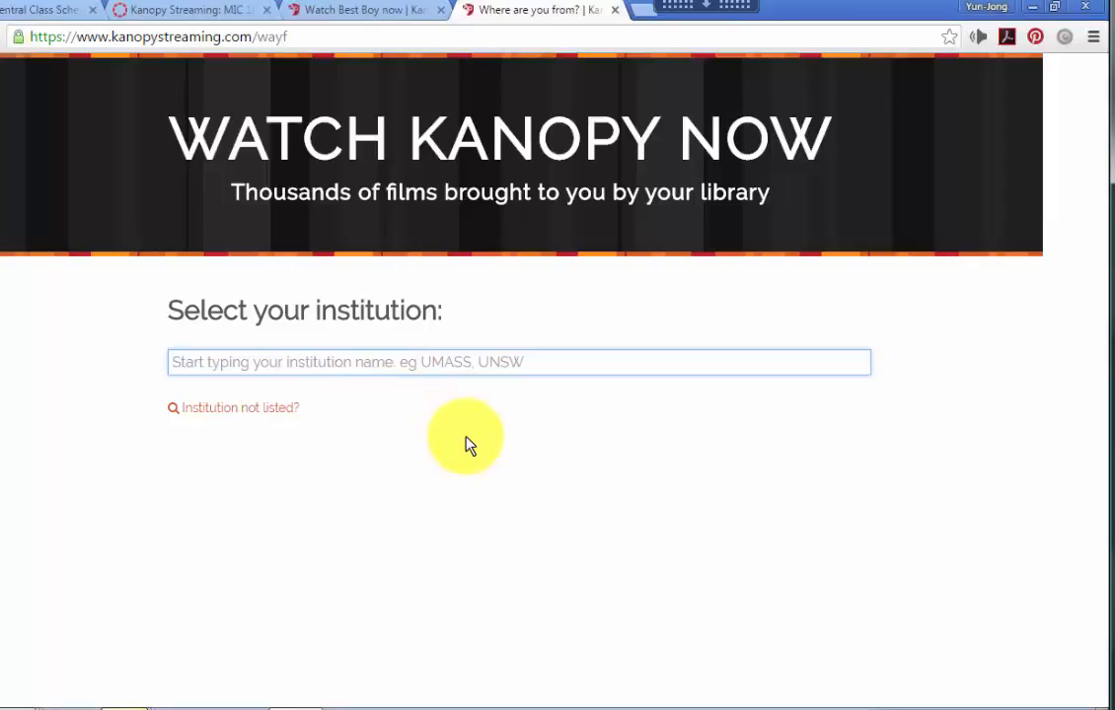
type("Seattle Central")
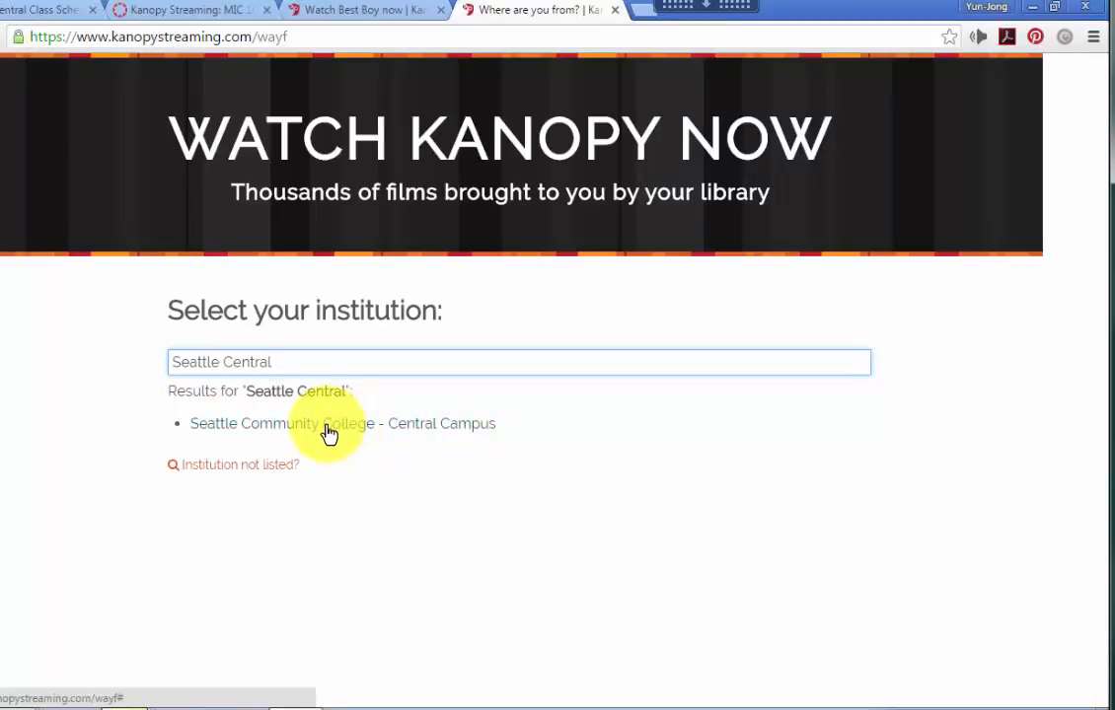
left_click(411, 431)
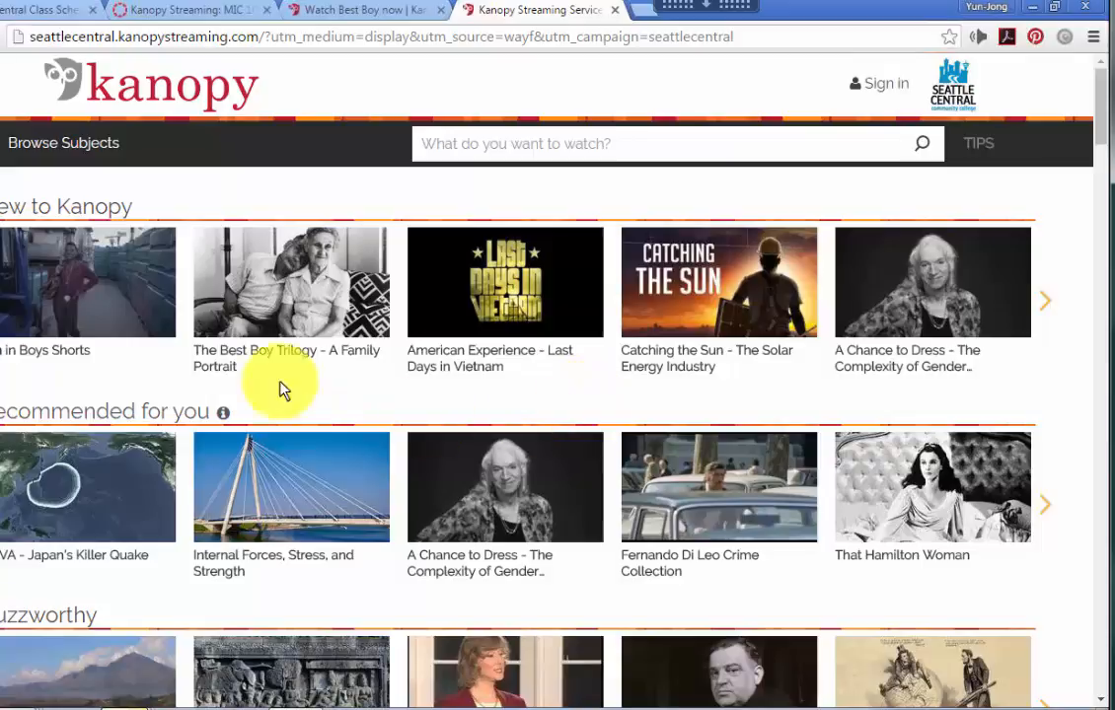
Step: Look over The Best Boy Trilogy - A Family Portrait video page and return to the Kanopy home page
mouse_move(315, 324)
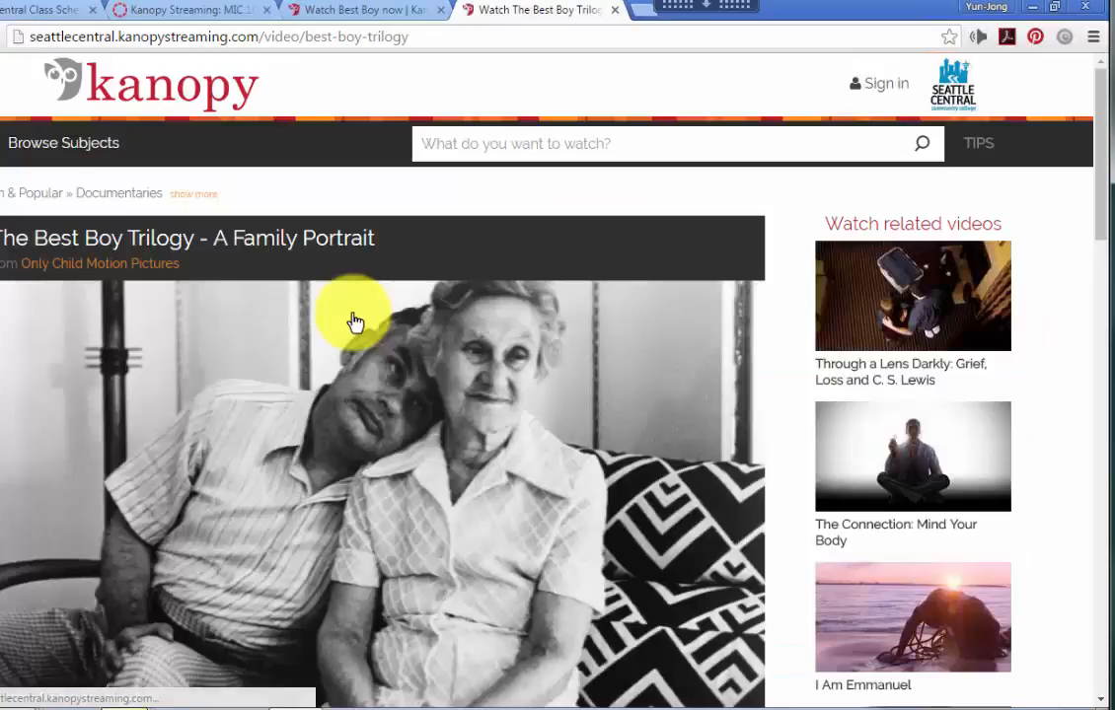
scroll(569, 480, "down", 4)
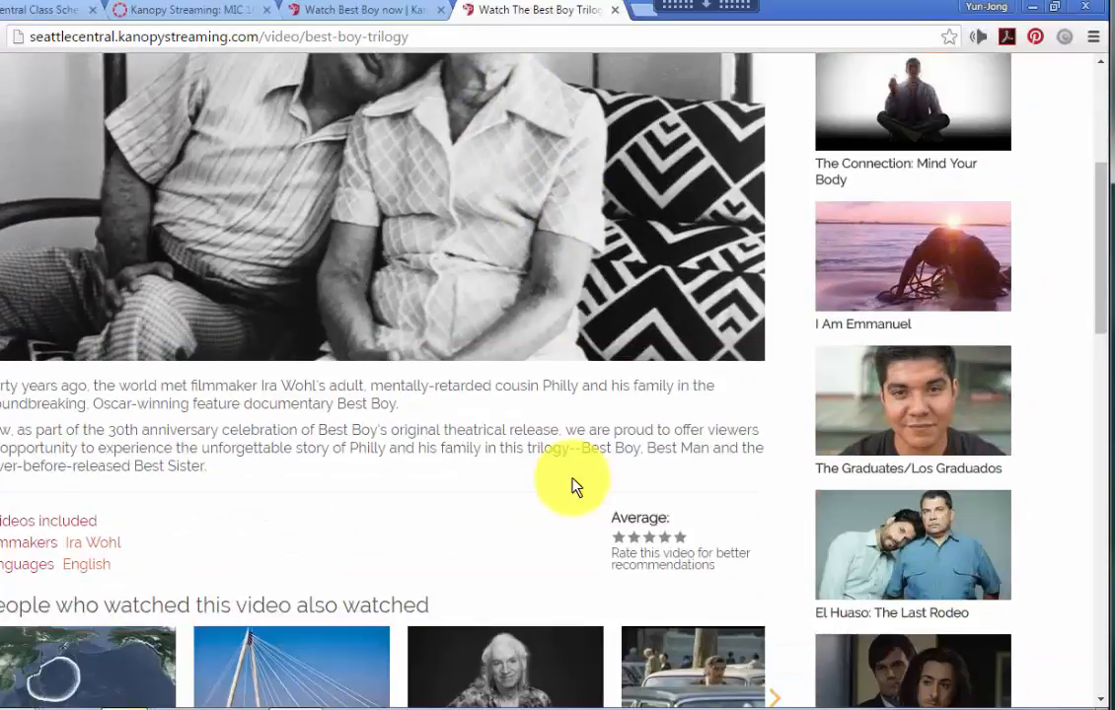
scroll(575, 484, "up", 3)
mouse_move(27, 63)
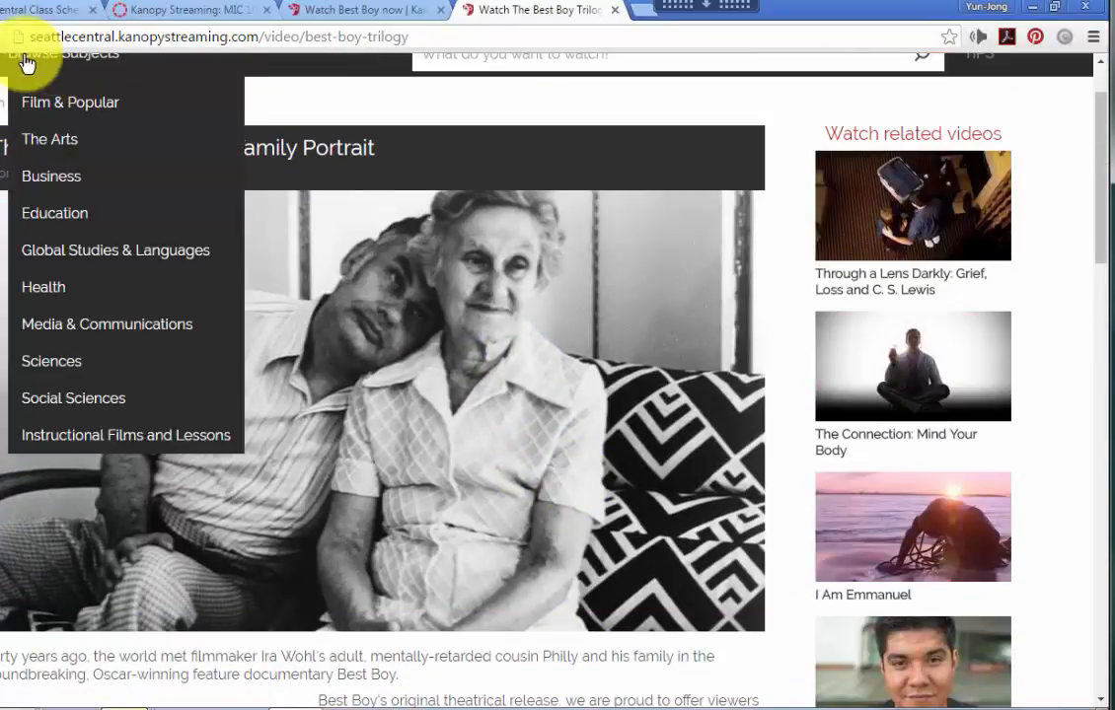
left_click(1054, 10)
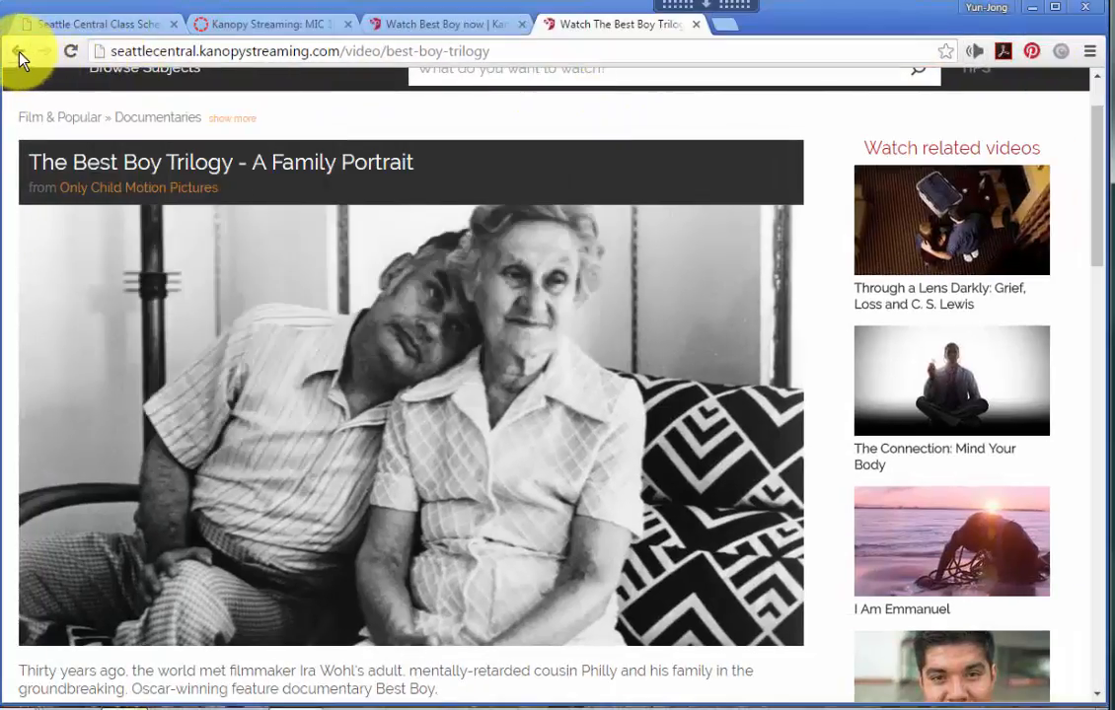
left_click(18, 52)
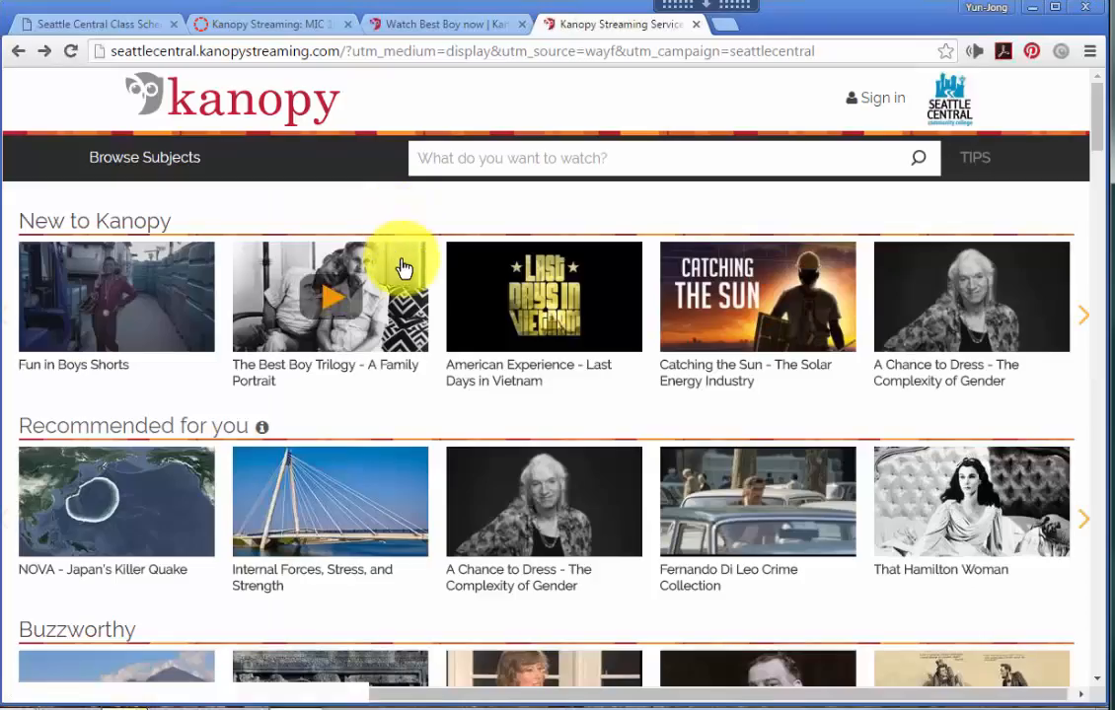
Step: Open the Fun in Boys Shorts video page from New to Kanopy and reduce the browser zoom
mouse_move(182, 294)
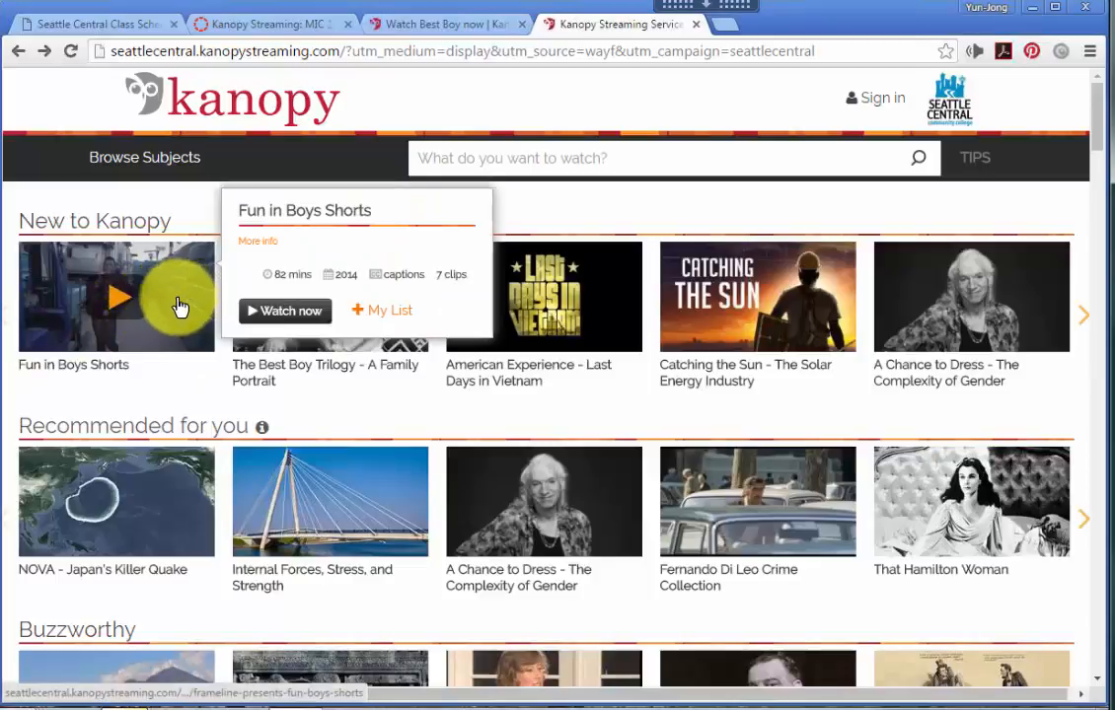
left_click(144, 361)
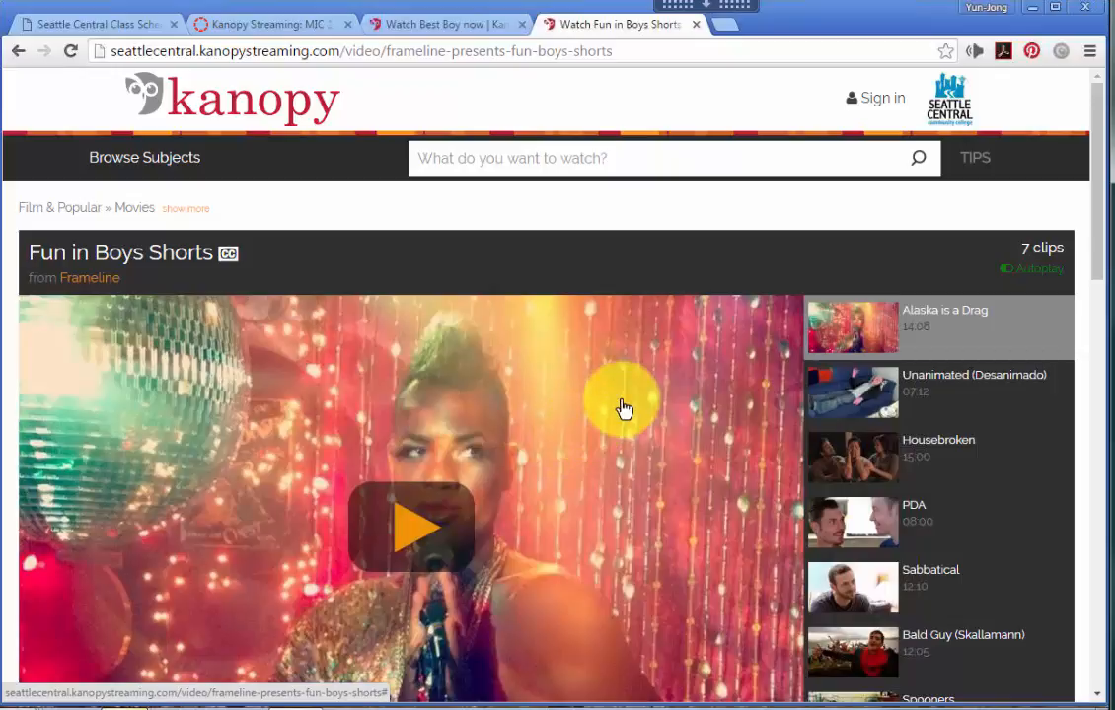
key("ctrl+minus")
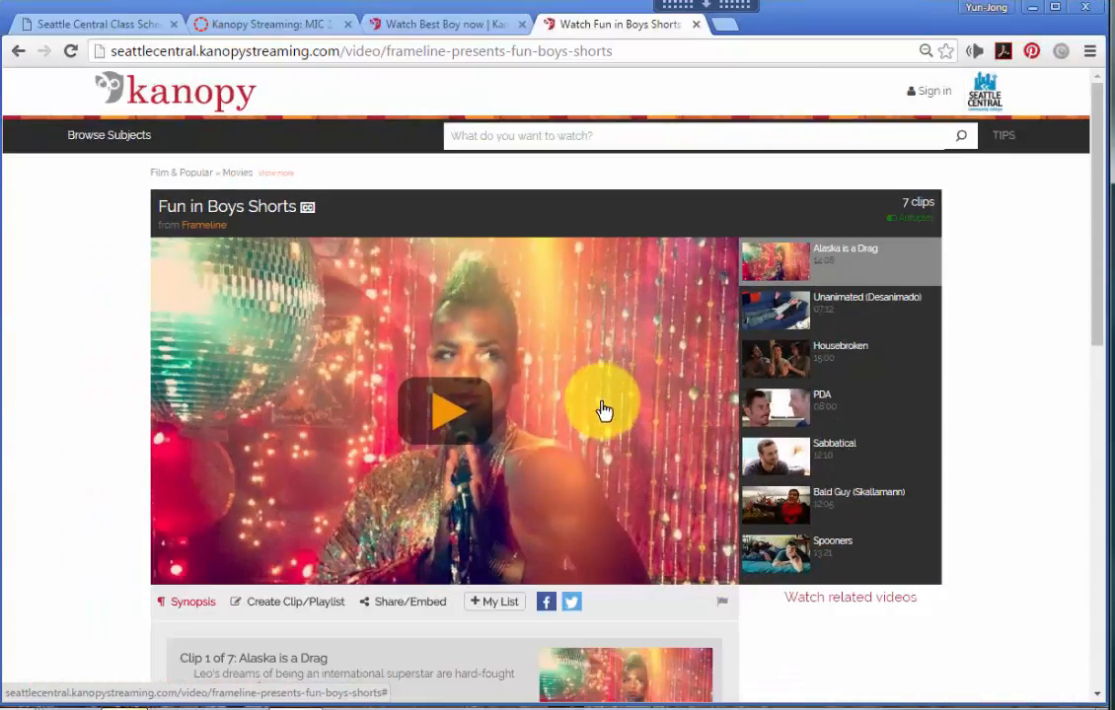
scroll(617, 417, "down", 1)
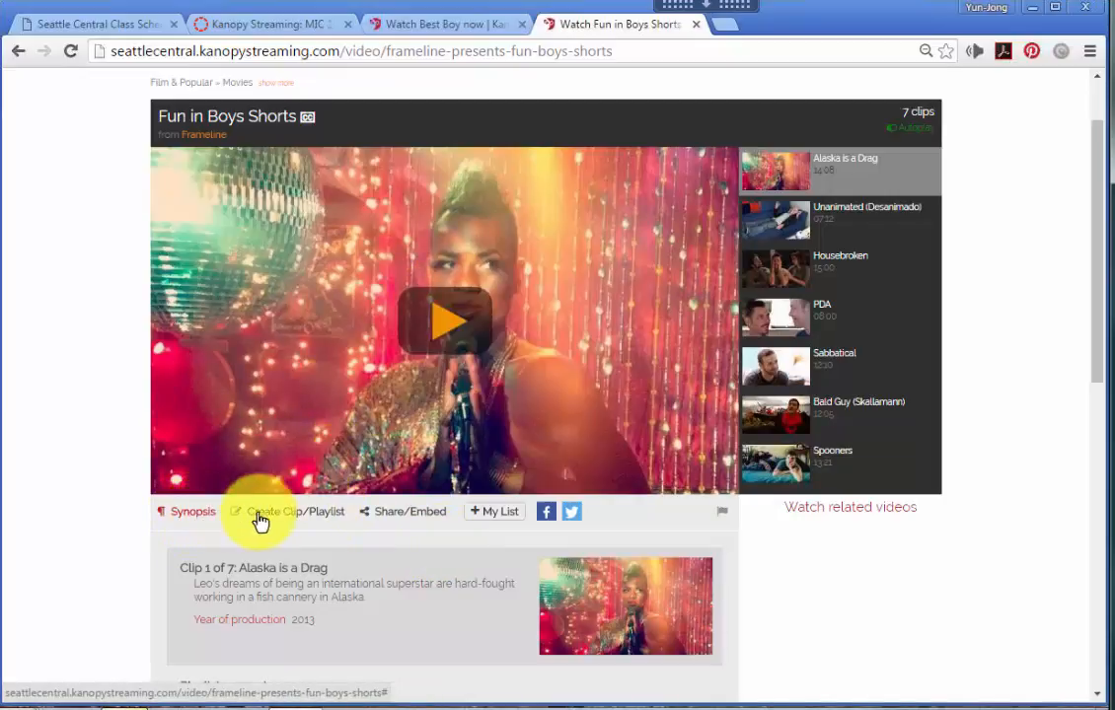
Step: Show the sharing options of Fun in Boys Shorts and select the entire share link
left_click(427, 520)
scroll(453, 575, "down", 1)
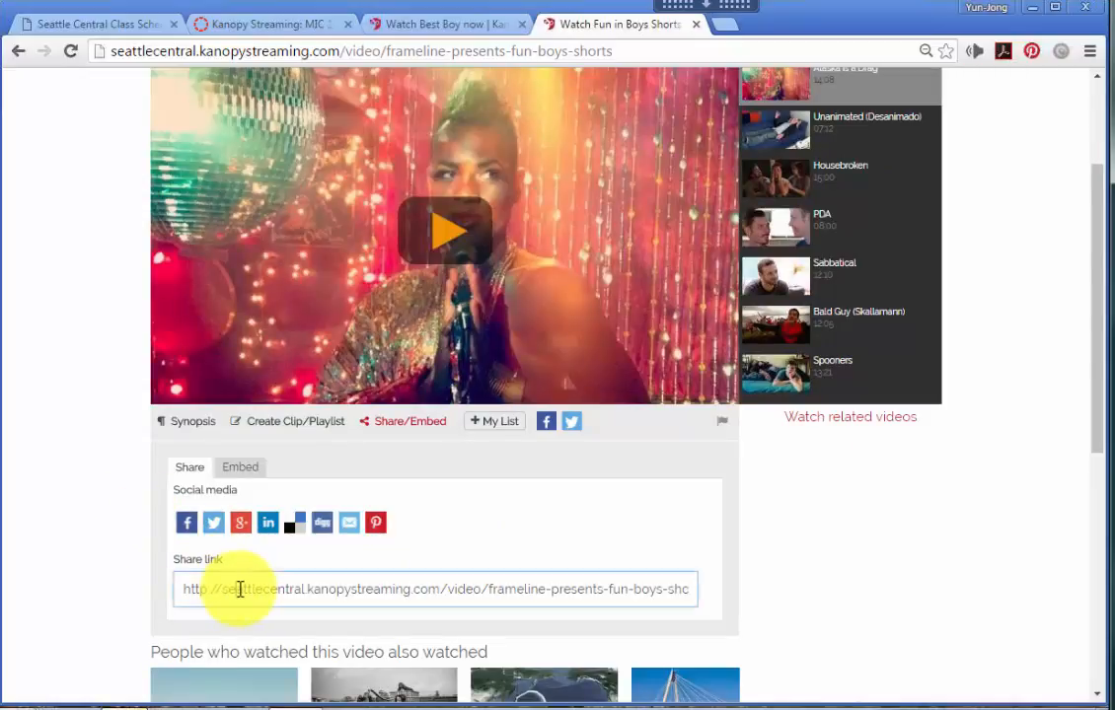
left_click_drag(190, 591, 709, 590)
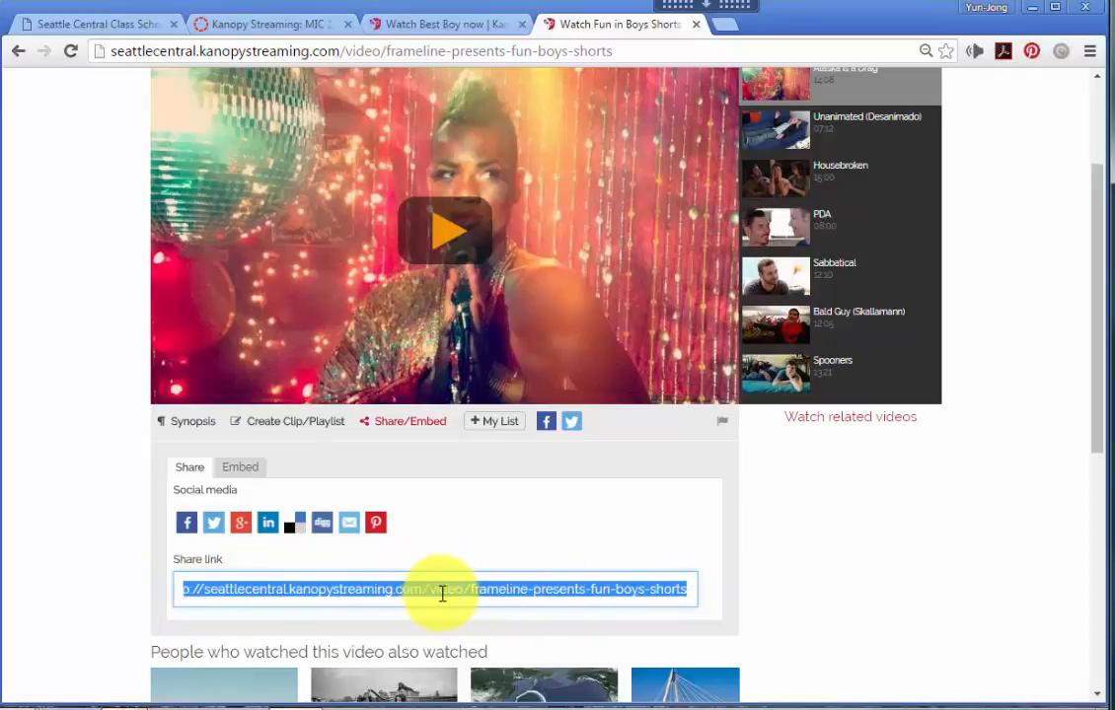
Step: Check how a video link is placed on the Canvas Kanopy Streaming page and return to Fun in Boys Shorts
left_click(268, 25)
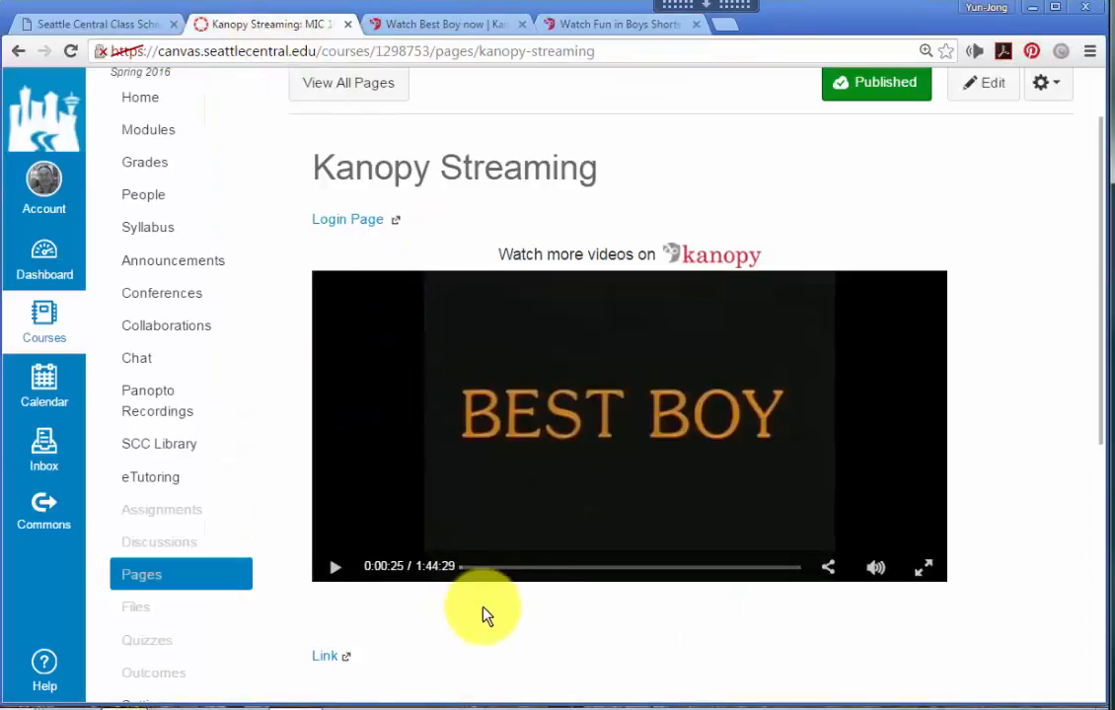
scroll(486, 611, "down", 2)
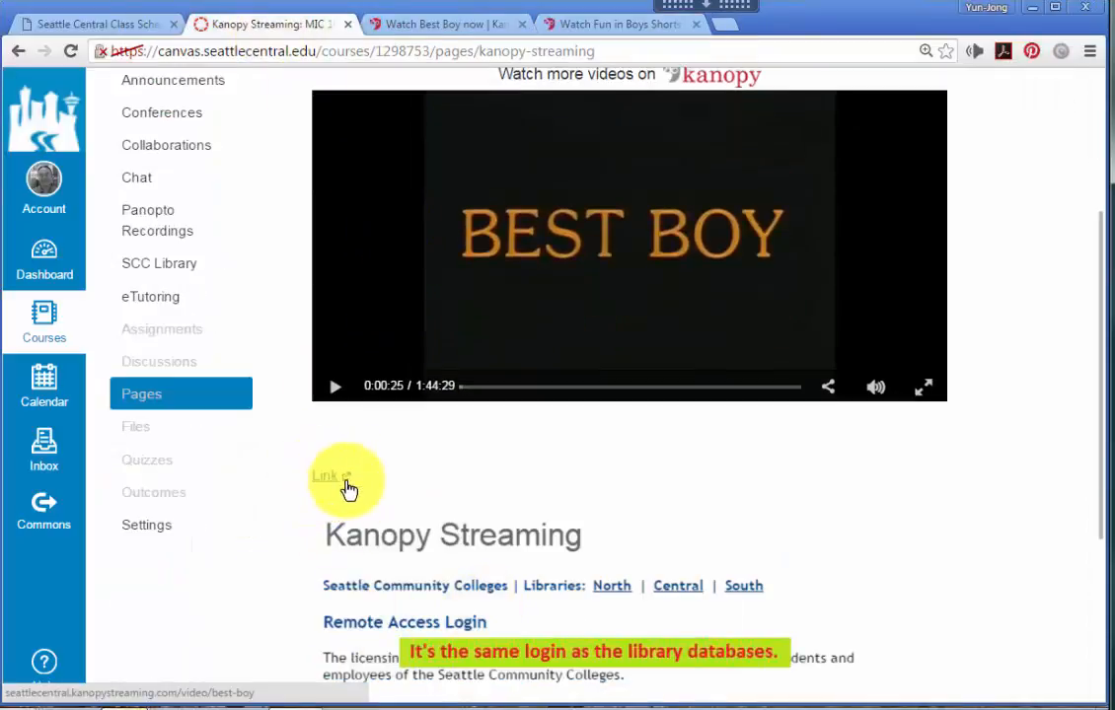
scroll(437, 422, "up", 2)
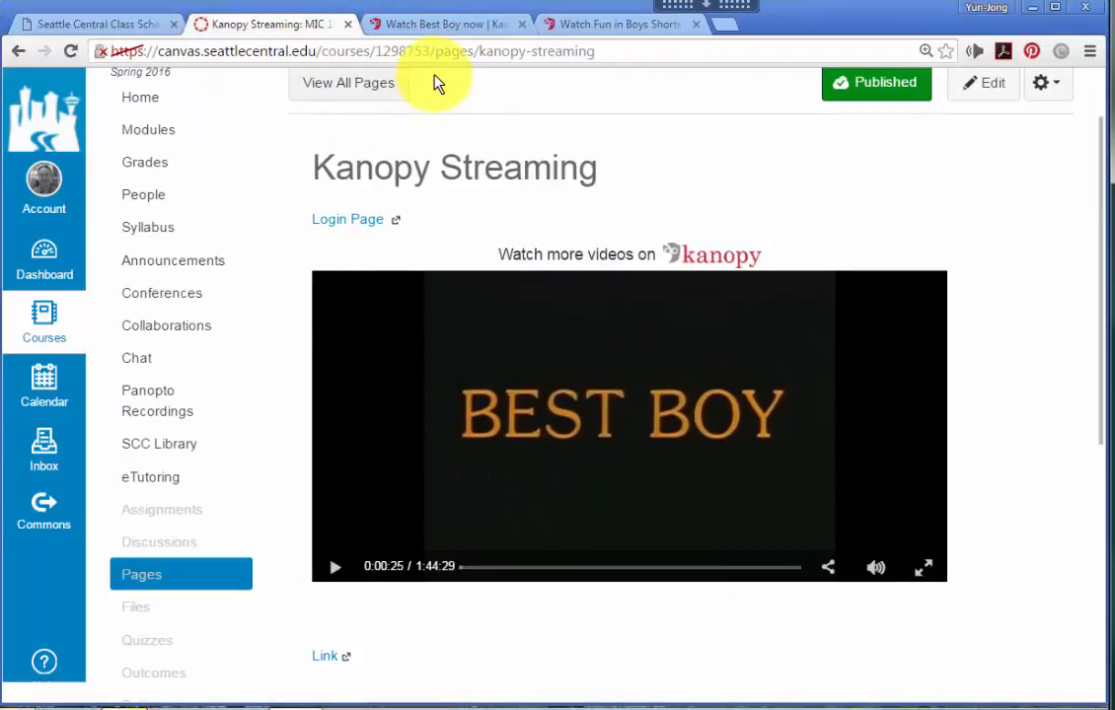
left_click(596, 25)
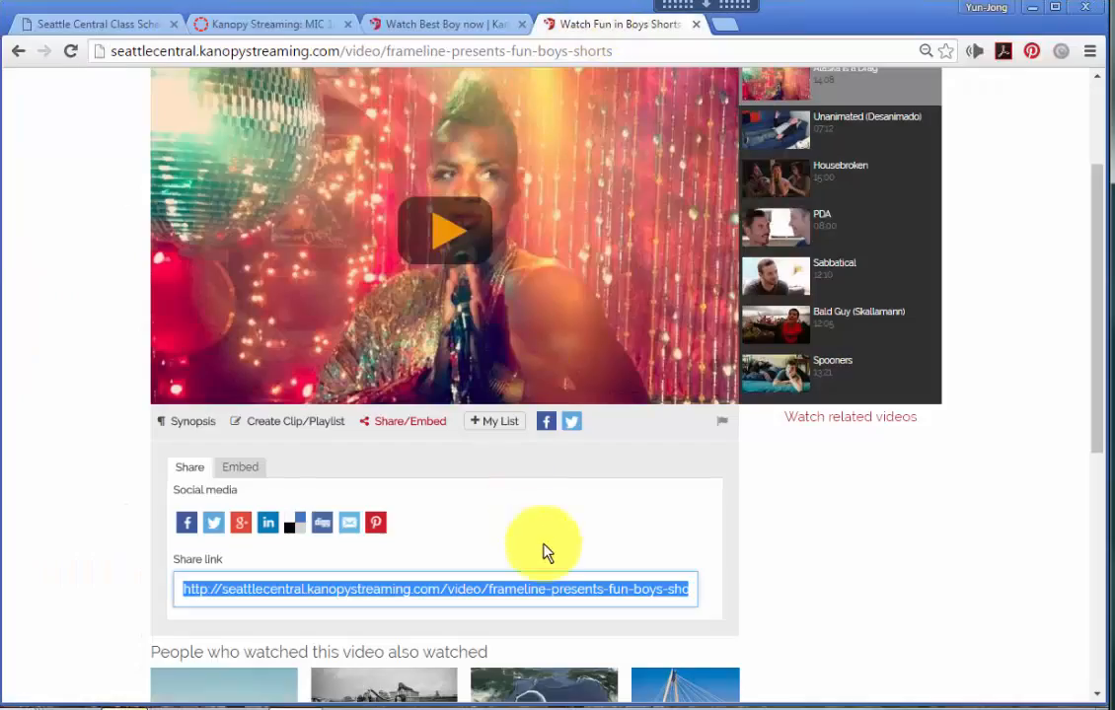
Step: Copy the complete iframe embed code of the Fun in Boys Shorts playlist
left_click(237, 472)
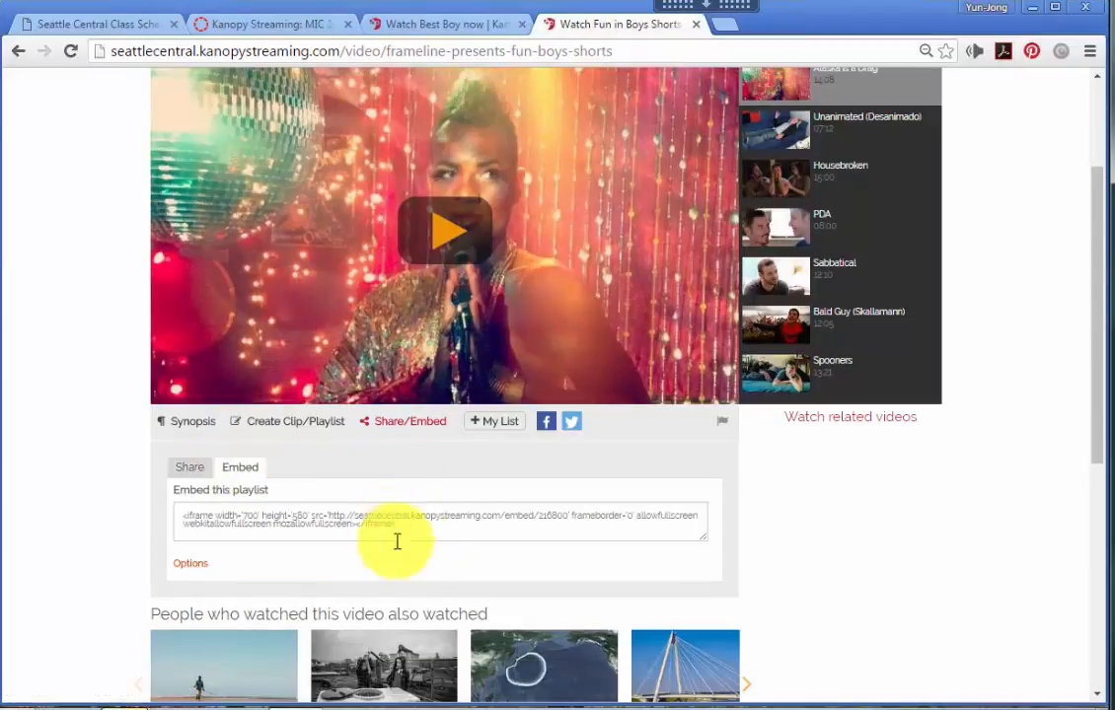
left_click(349, 523)
left_click_drag(349, 523, 183, 518)
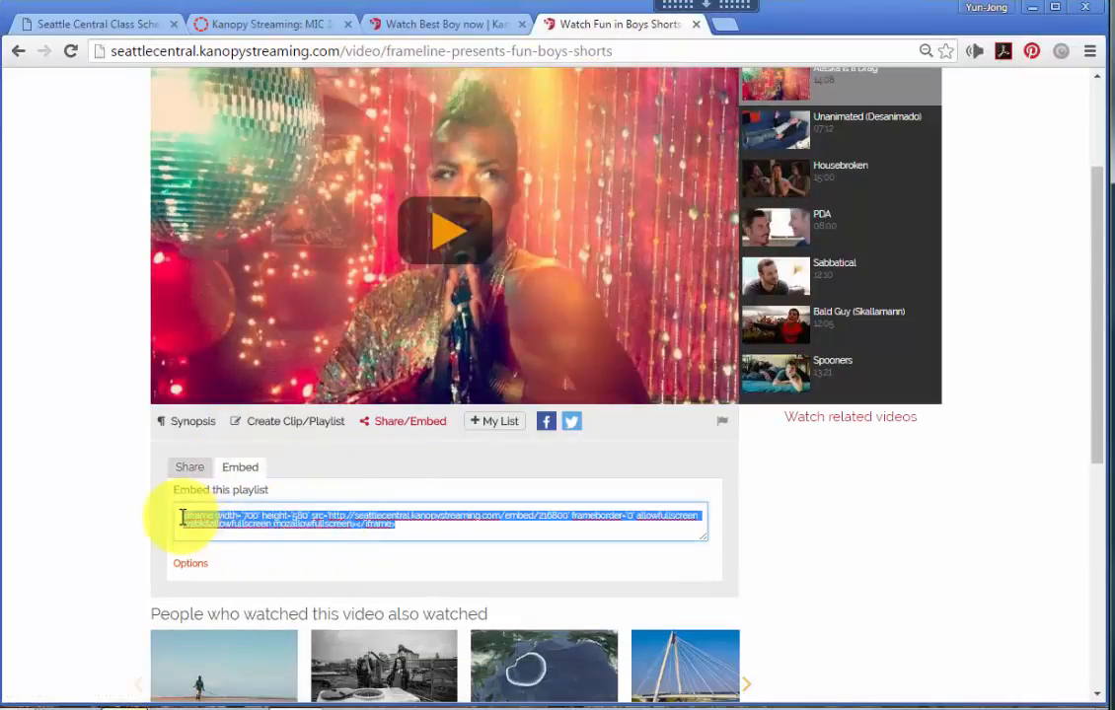
left_click(418, 530)
left_click_drag(417, 530, 182, 506)
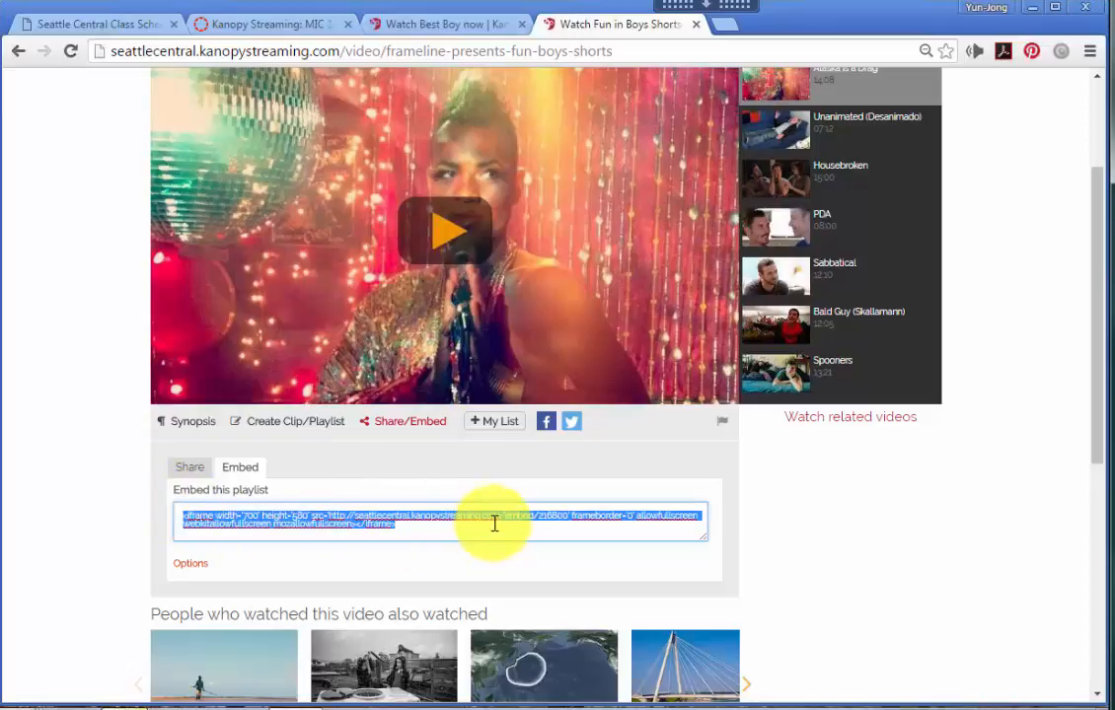
right_click(338, 518)
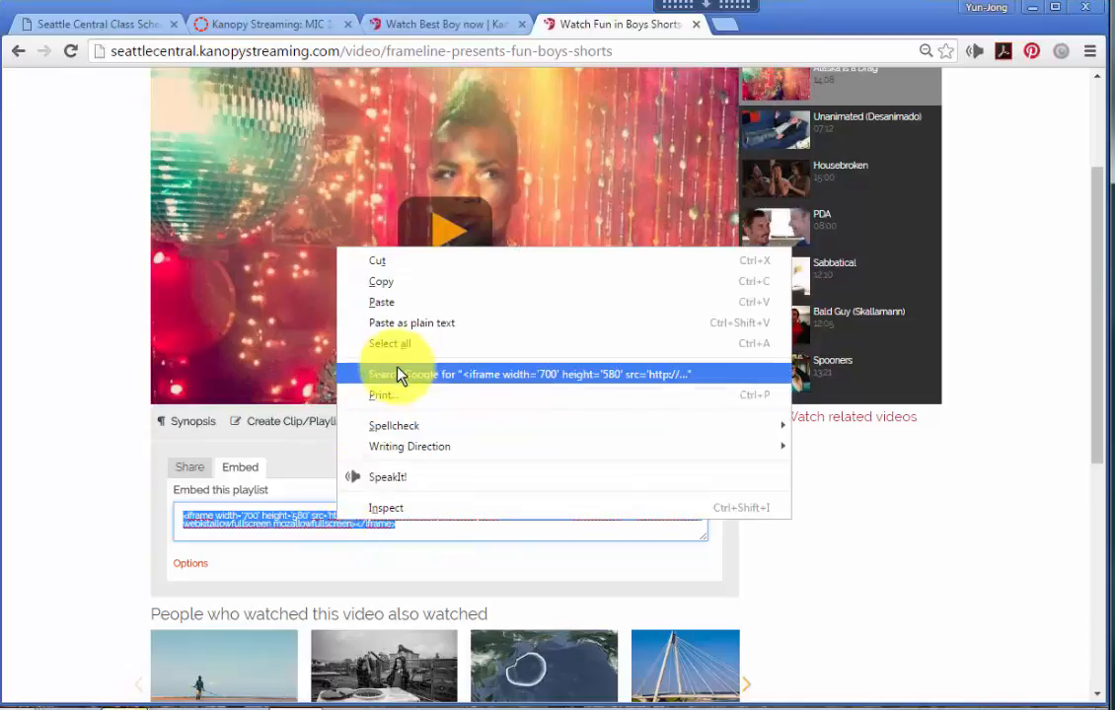
left_click(399, 283)
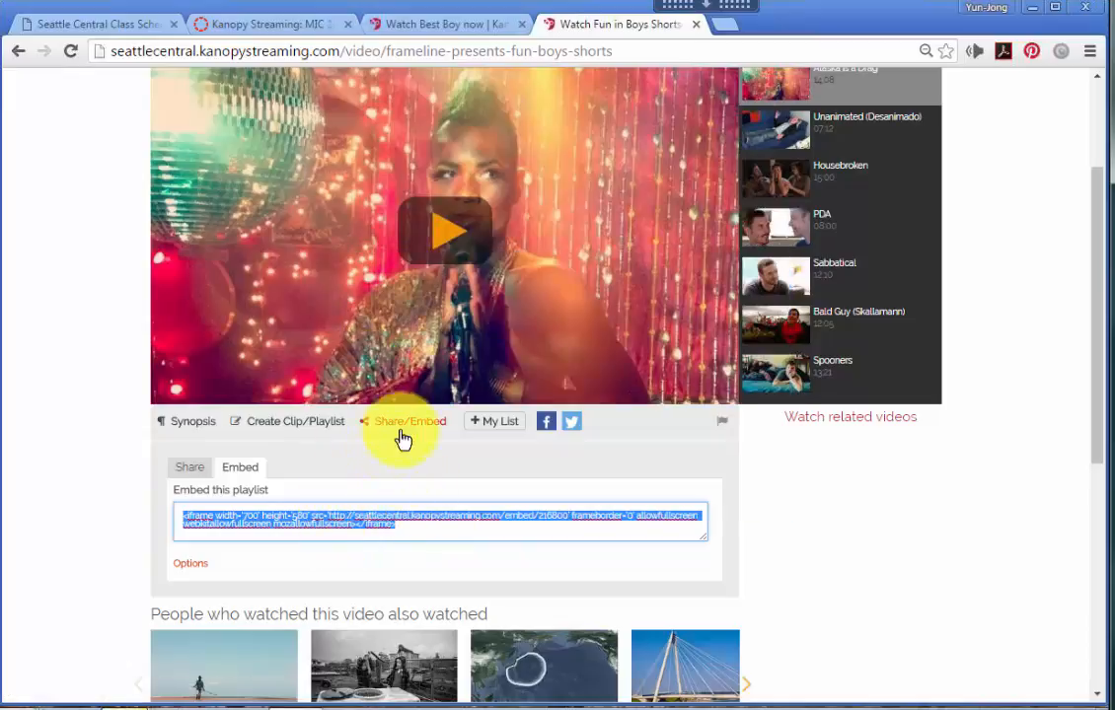
Step: Return to the Kanopy Streaming page in Canvas and open it for editing
left_click(282, 29)
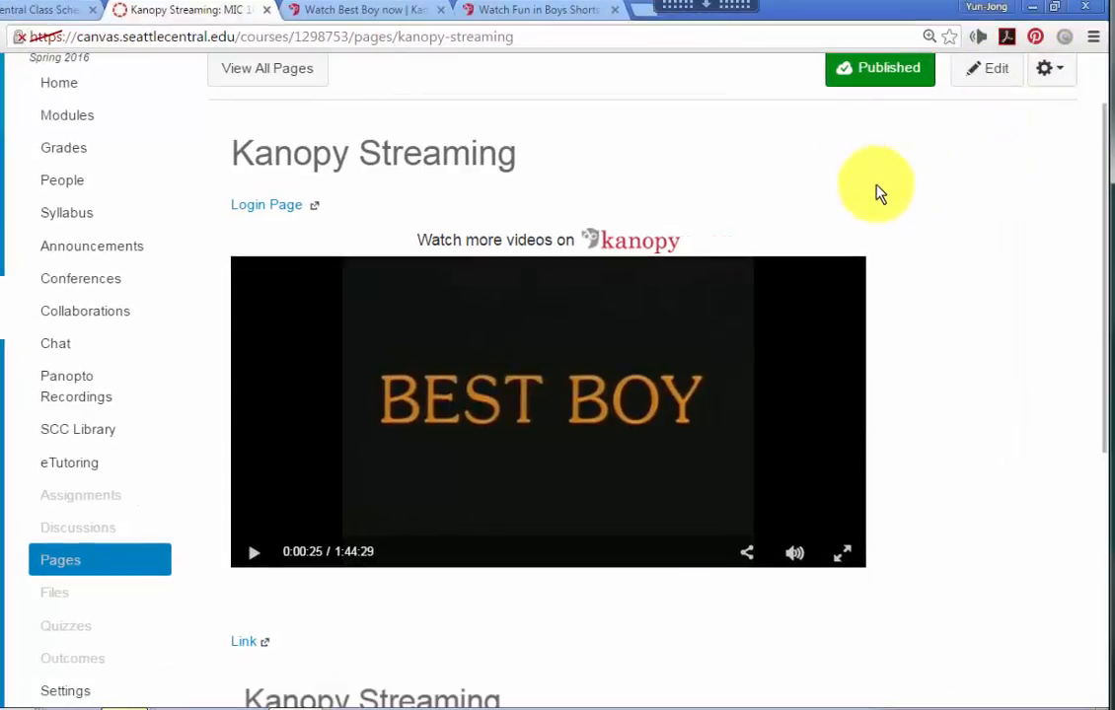
left_click(987, 75)
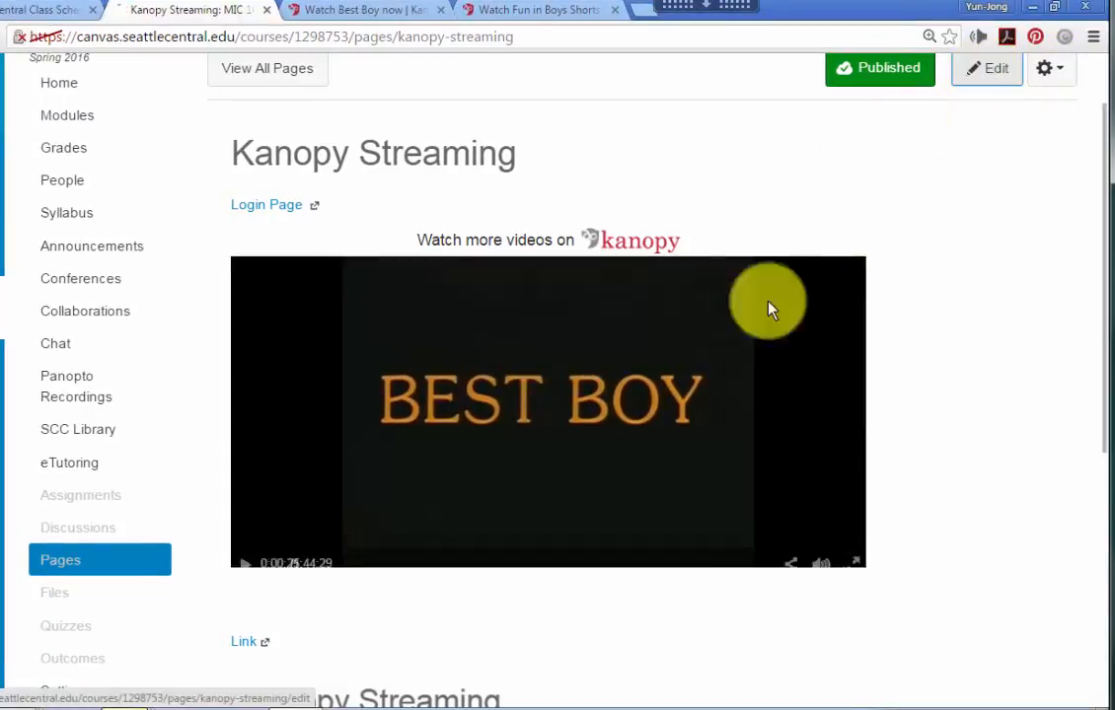
mouse_move(688, 392)
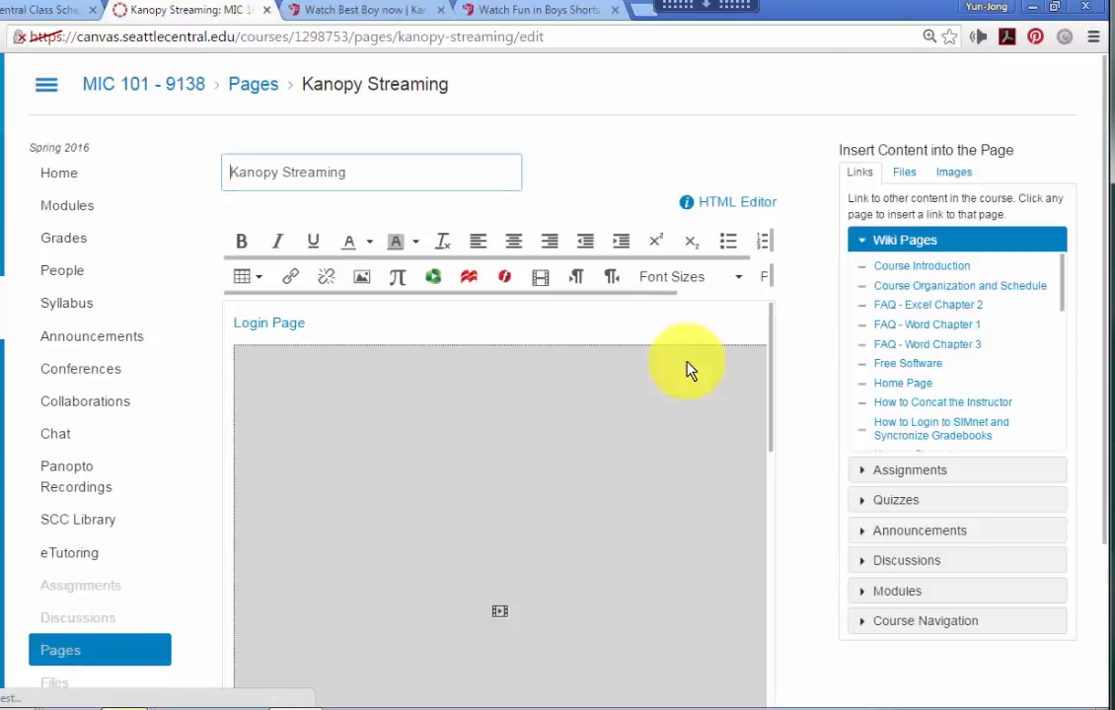
Step: Insert blank lines above the Login Page link and switch the page content to the HTML Editor
left_click(236, 324)
key("Return")
key("Return")
key("Return")
key("Return")
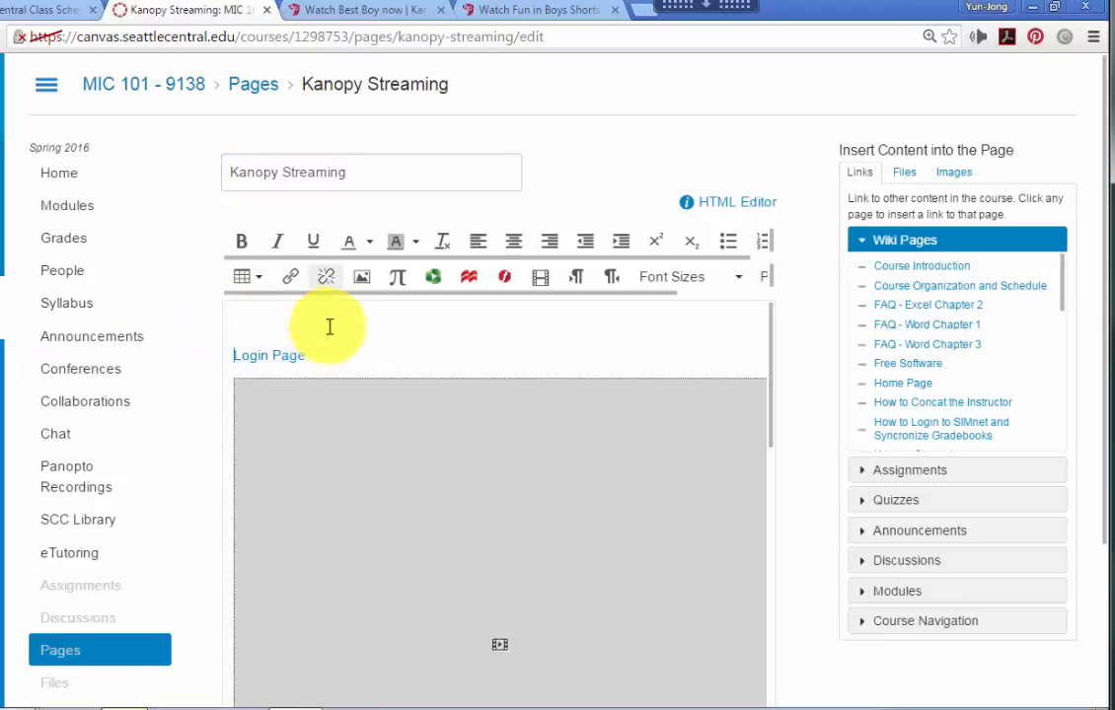
left_click(289, 338)
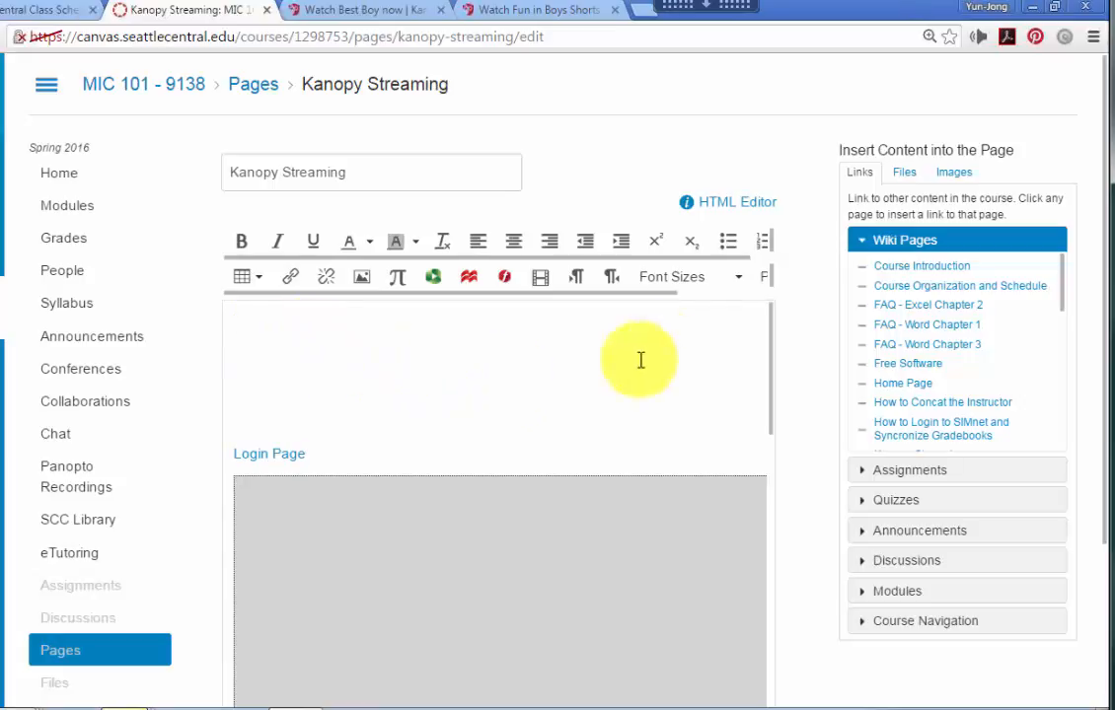
left_click(738, 204)
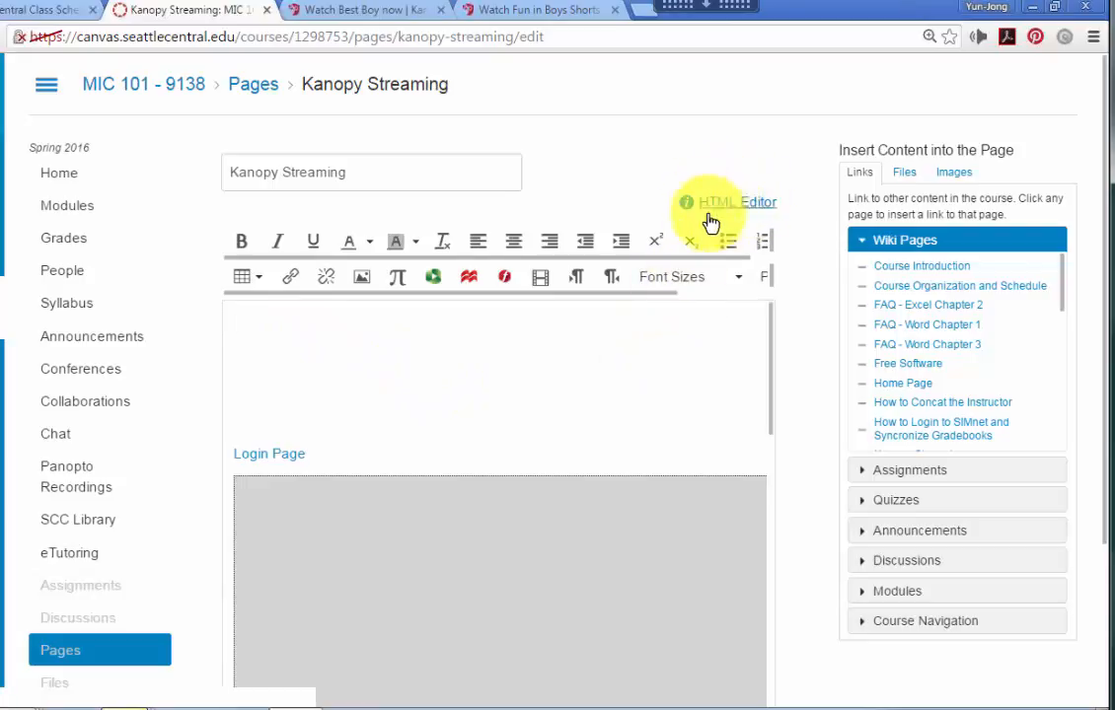
Step: Switch to the HTML Editor and paste the Fun in Boys Shorts iframe code as plain text above the page's existing code
left_click(730, 204)
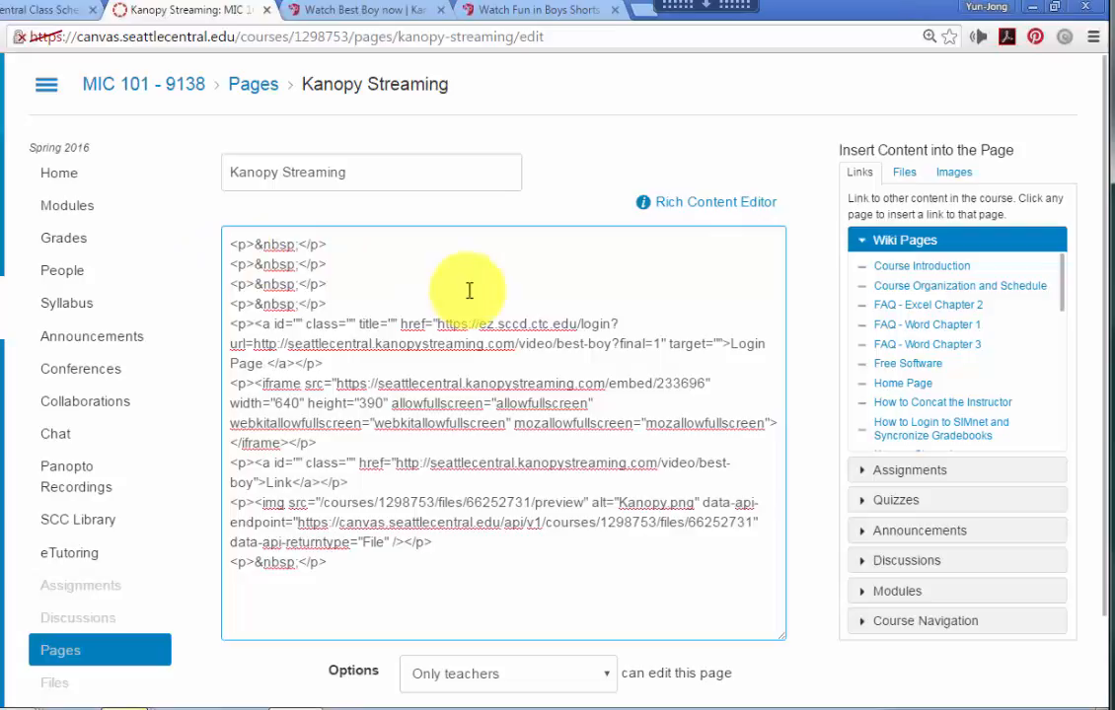
key("Return")
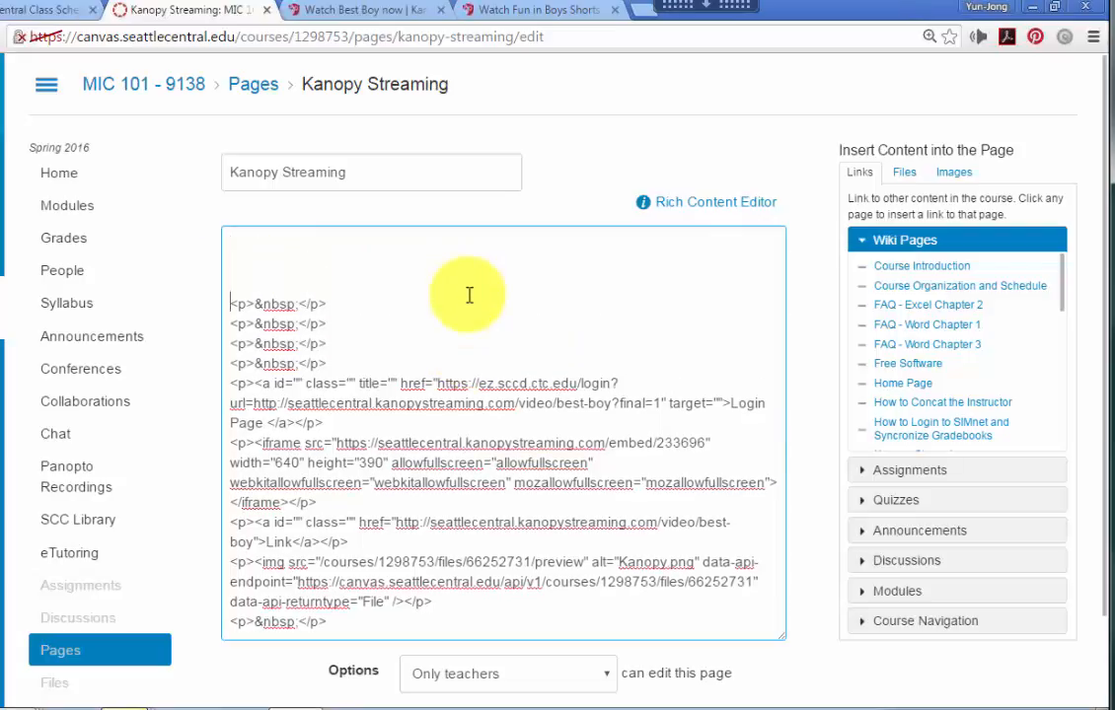
left_click(250, 257)
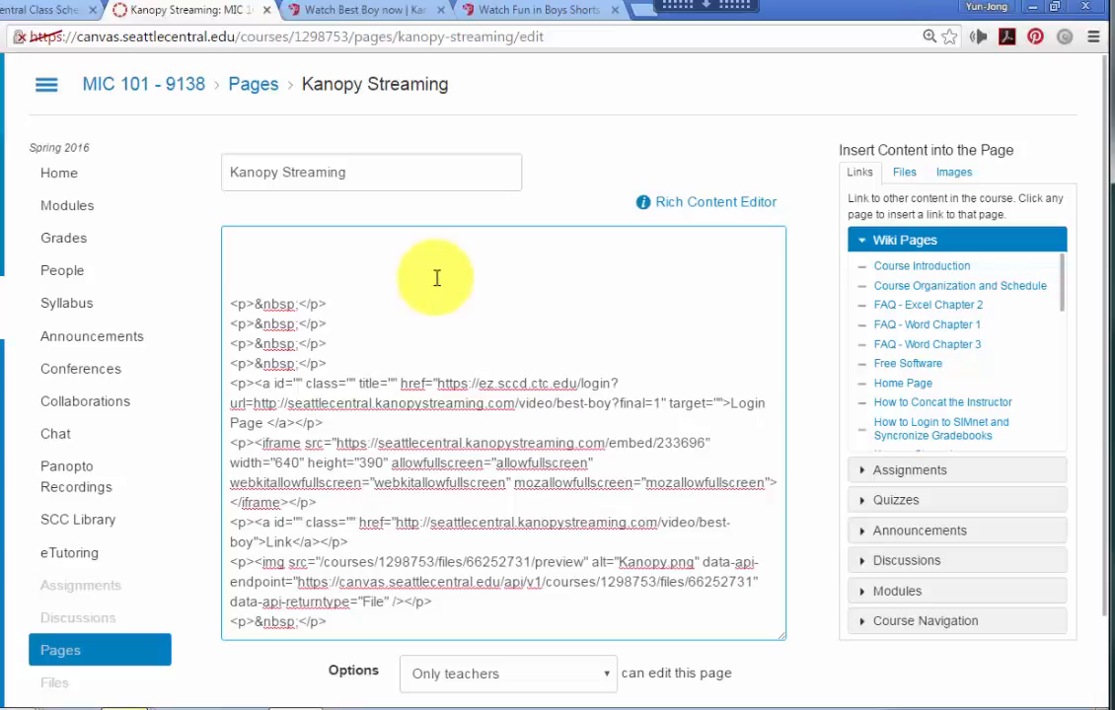
right_click(235, 259)
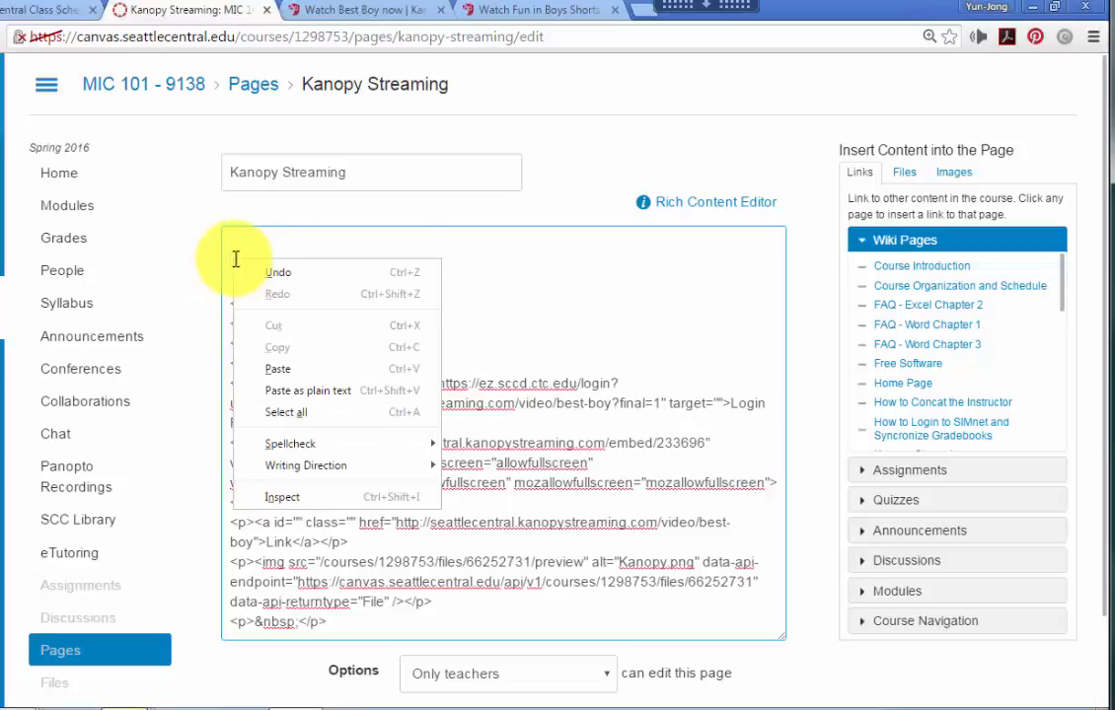
left_click(304, 393)
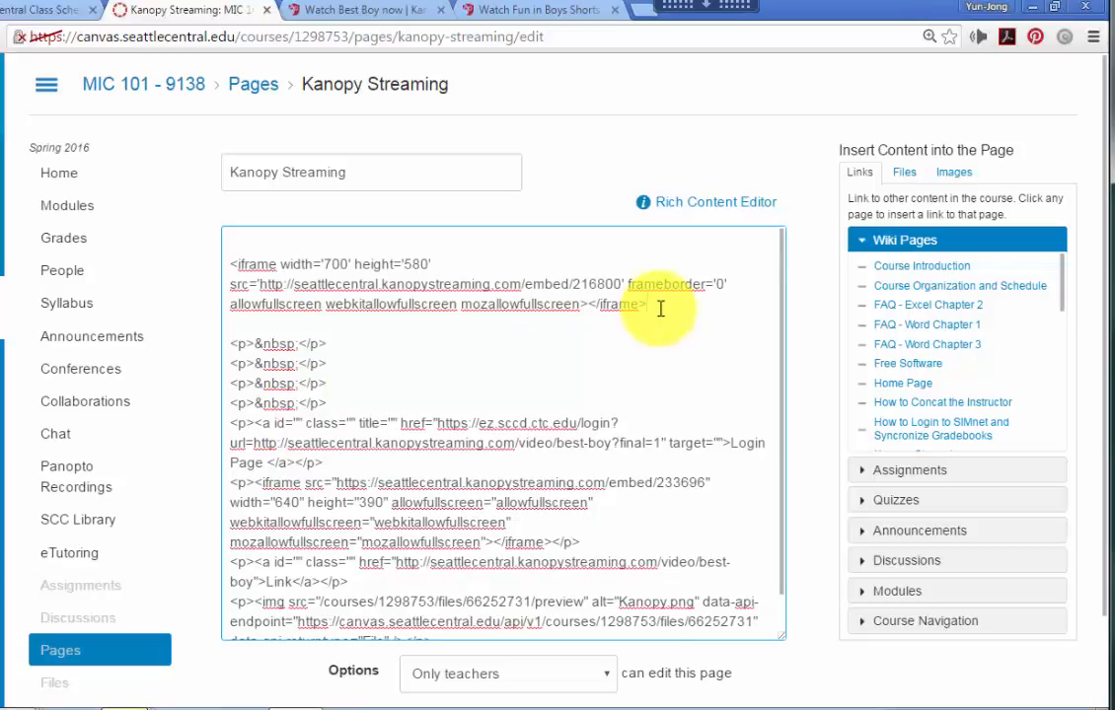
Step: Review the pasted 700 by 580 iframe code and save the Kanopy Streaming page
left_click_drag(660, 309, 225, 261)
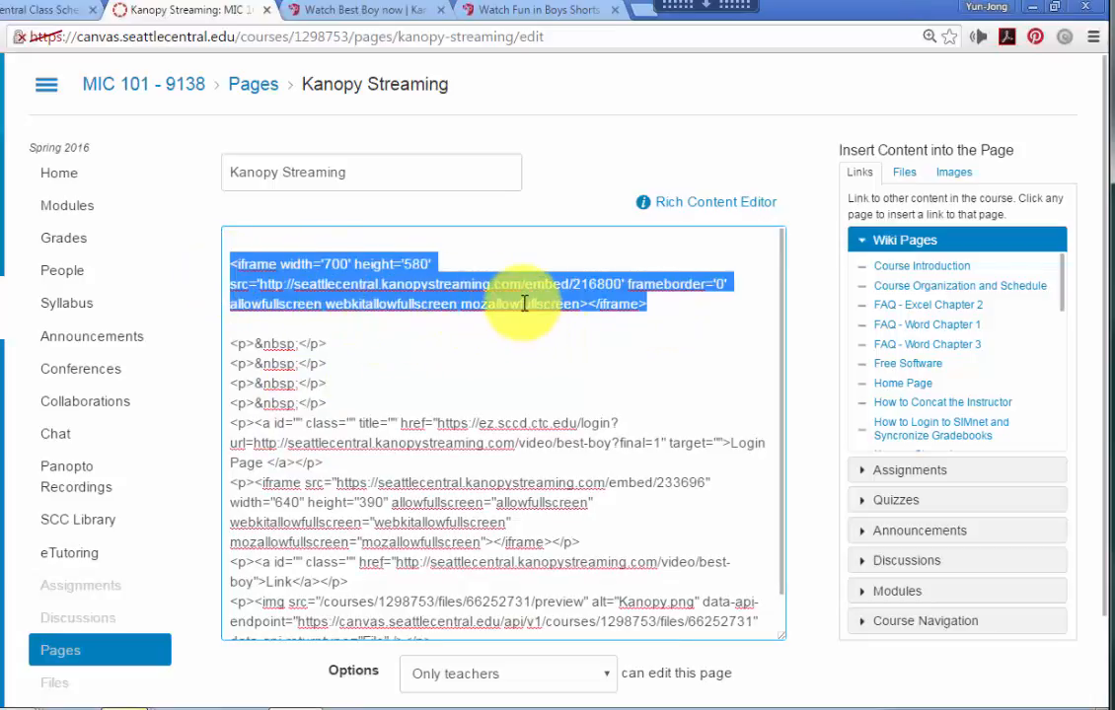
left_click(654, 305)
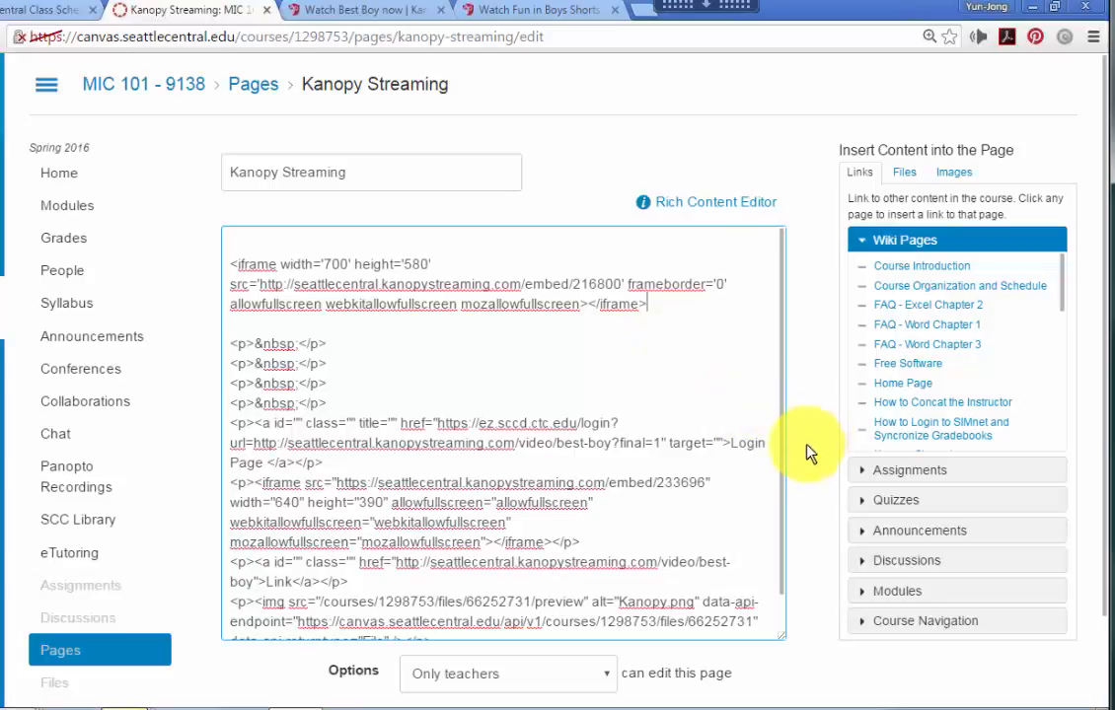
scroll(804, 448, "down", 2)
left_click(752, 652)
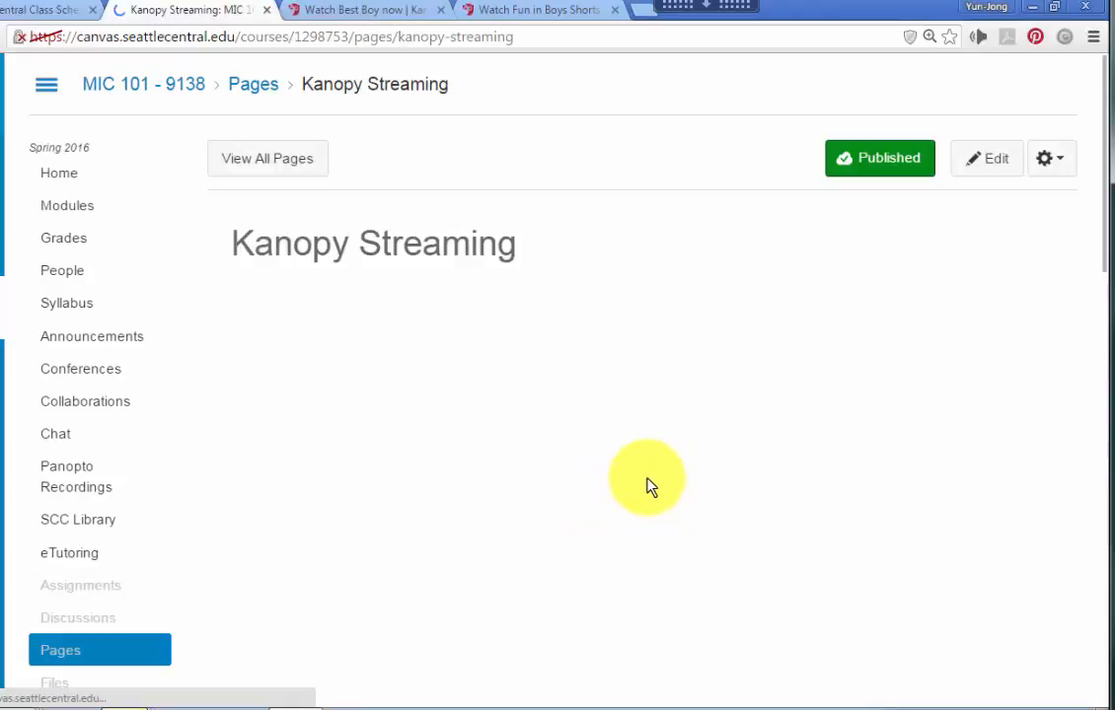
Step: Check the saved Kanopy Streaming page for both embedded videos and compare it with the Fun in Boys Shorts page on Kanopy
scroll(654, 478, "down", 2)
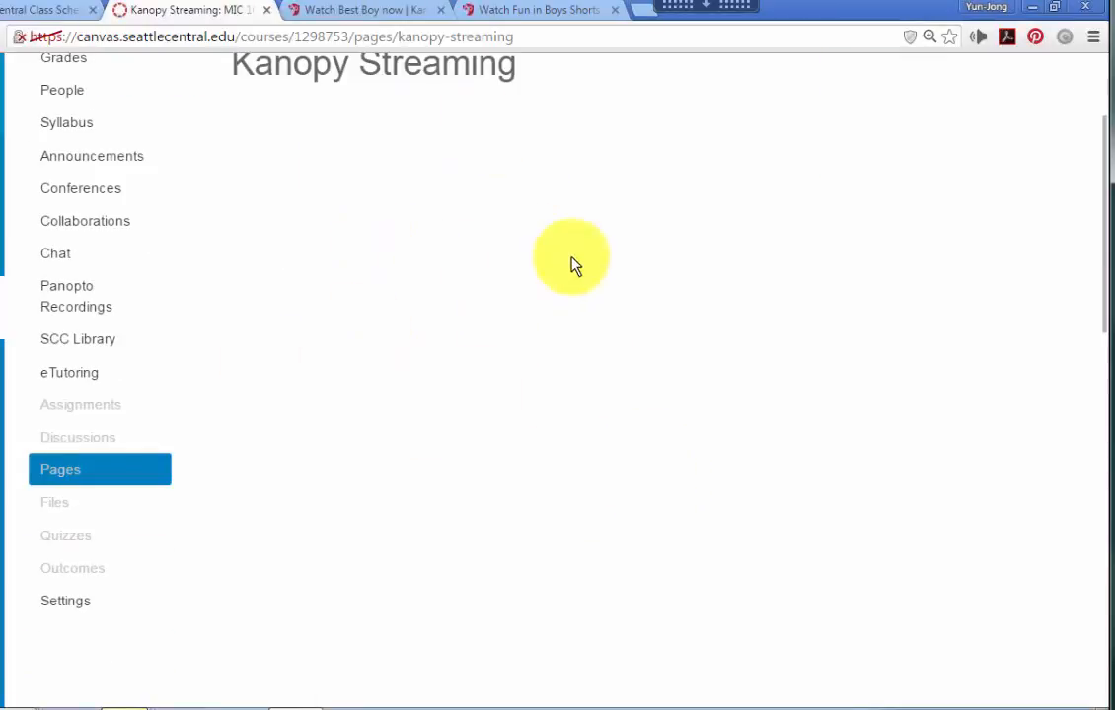
scroll(625, 404, "down", 6)
scroll(617, 424, "down", 3)
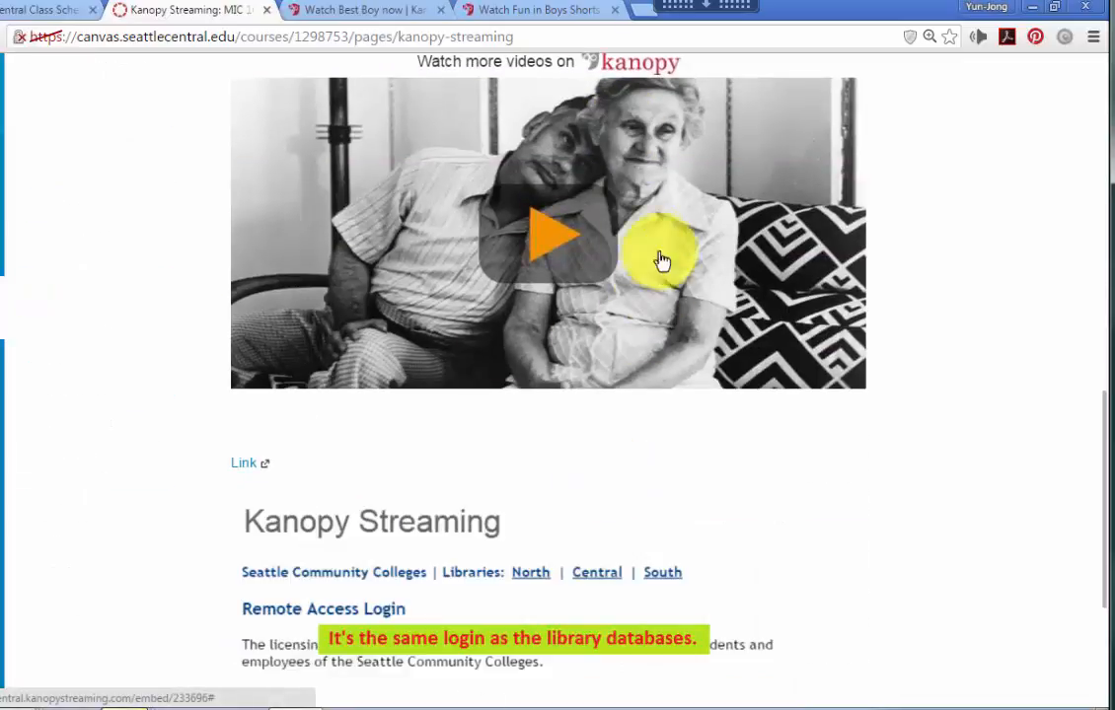
scroll(673, 374, "up", 1)
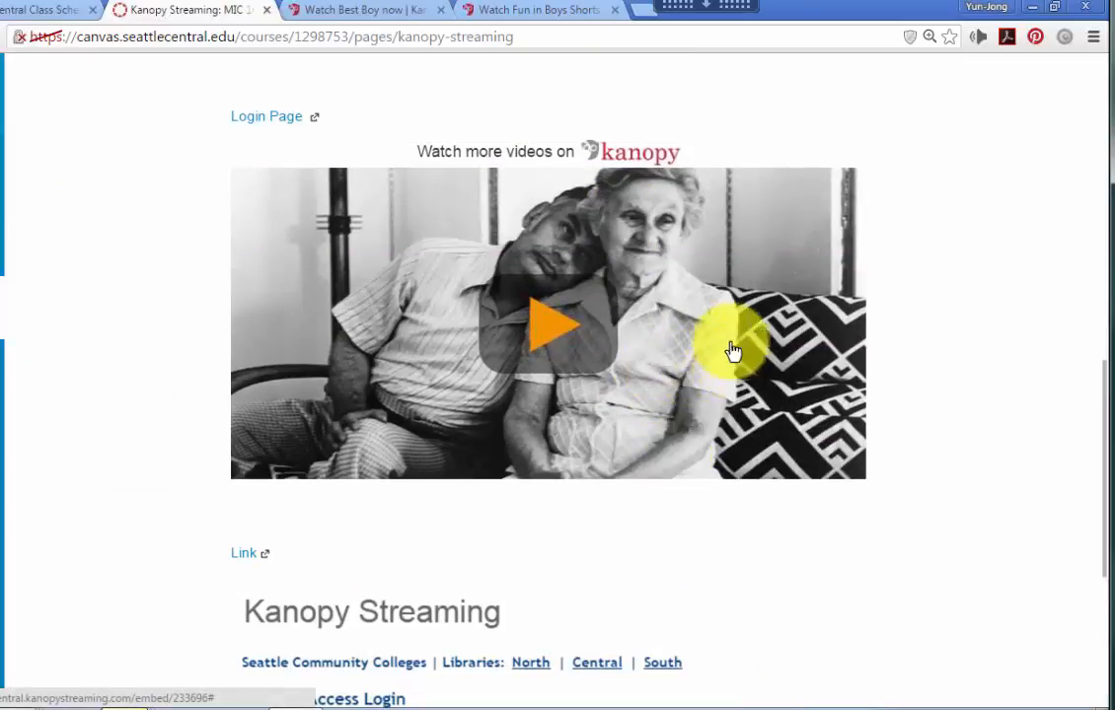
scroll(679, 375, "up", 1)
scroll(683, 376, "up", 7)
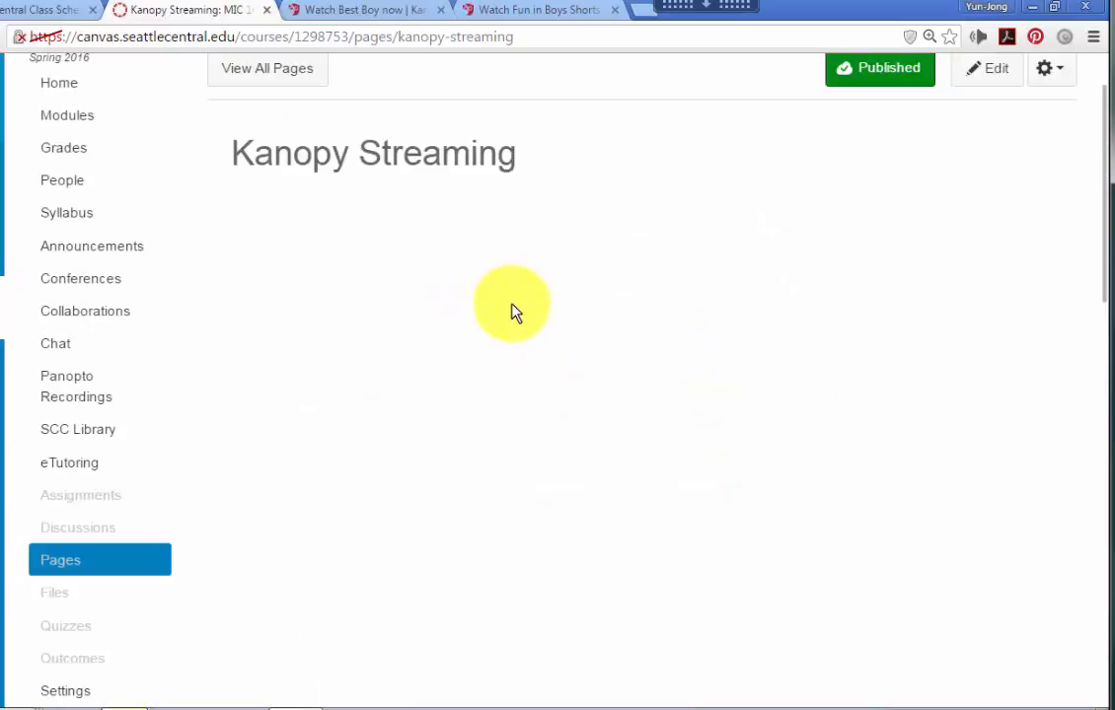
left_click(353, 11)
left_click(495, 10)
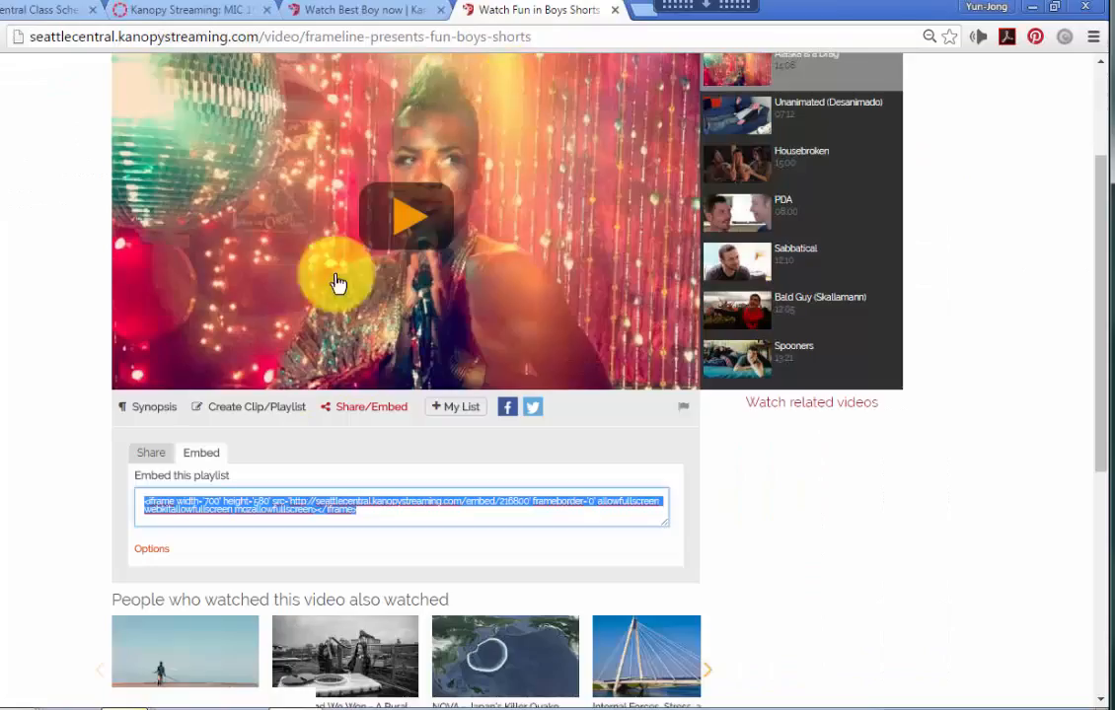
left_click(353, 14)
left_click(187, 16)
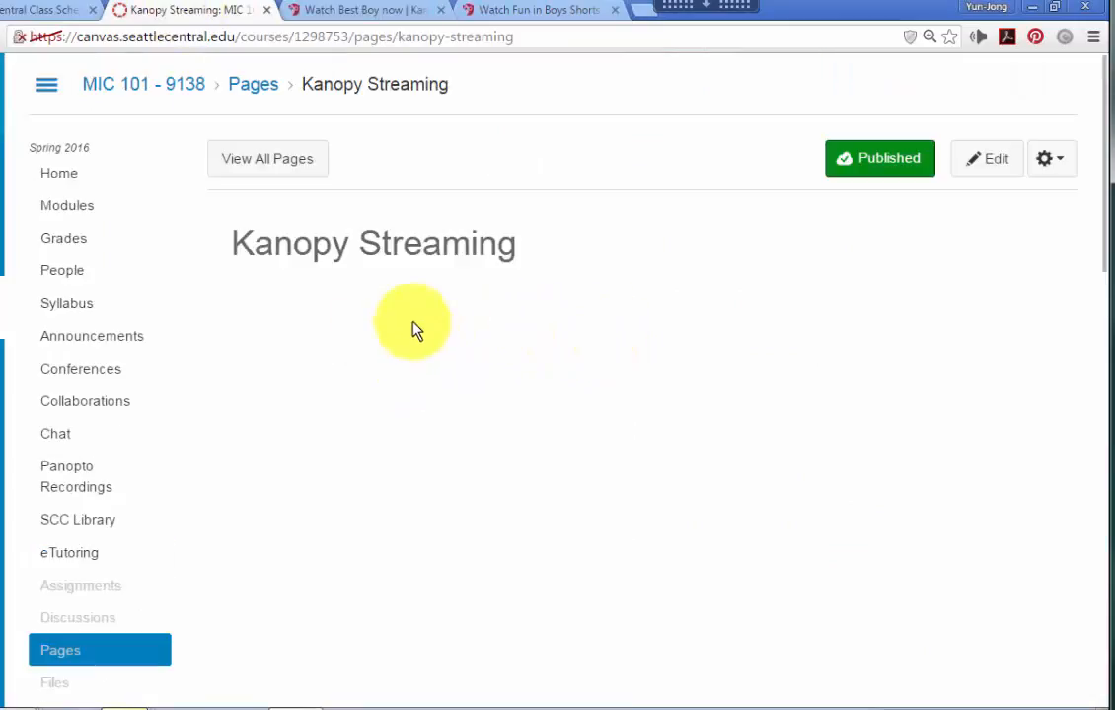
Step: Reopen the Kanopy Streaming page in the HTML Editor and locate the Fun in Boys Shorts iframe code
left_click(984, 166)
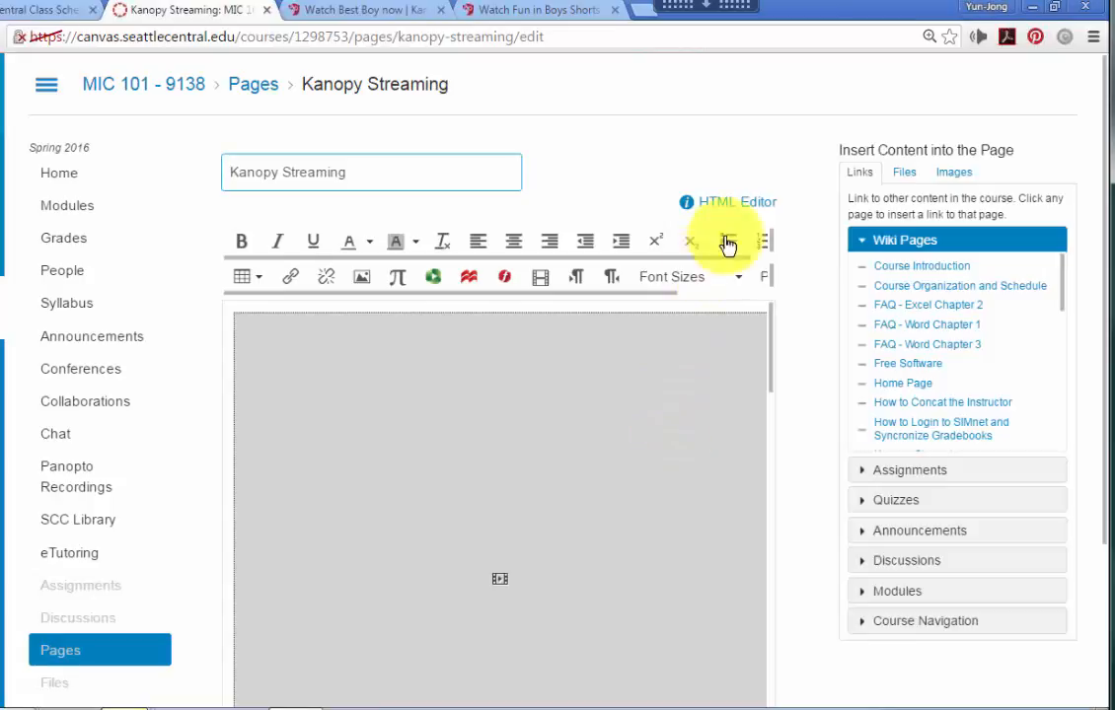
left_click(738, 202)
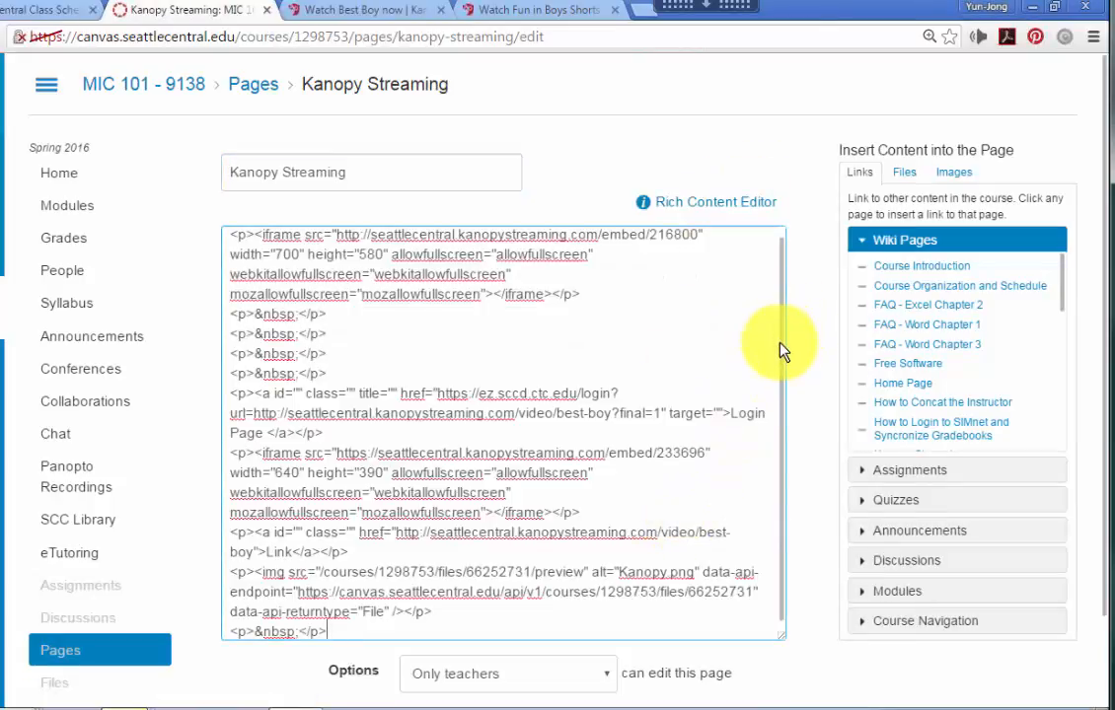
scroll(781, 326, "up", 1)
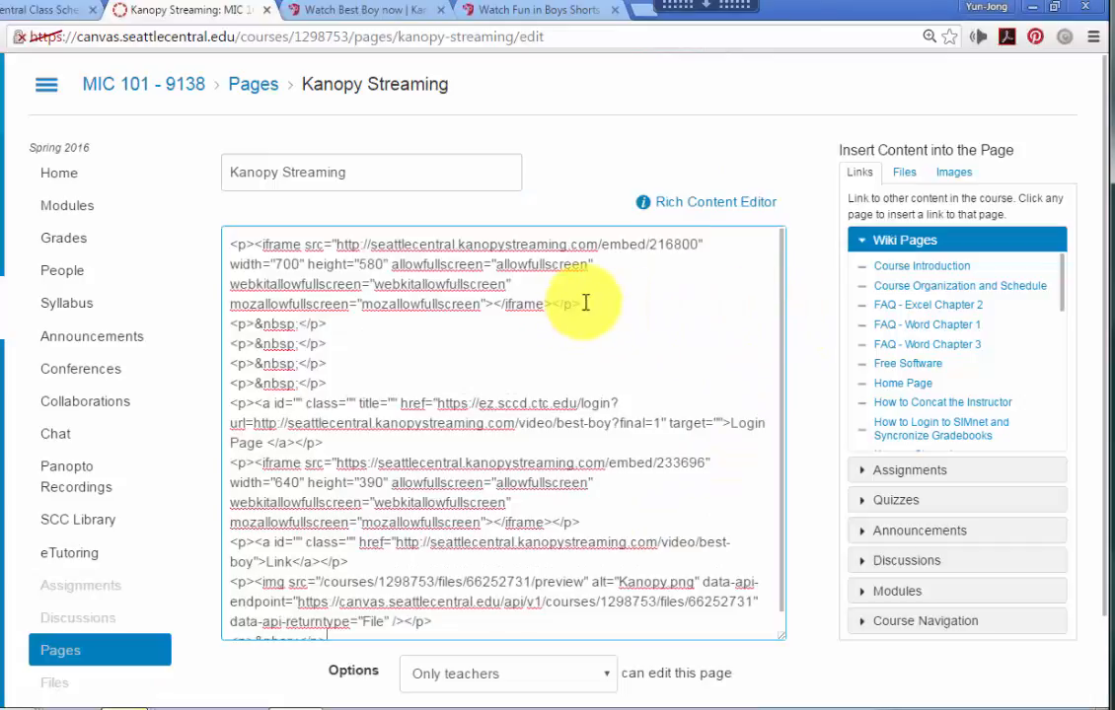
left_click_drag(585, 303, 242, 252)
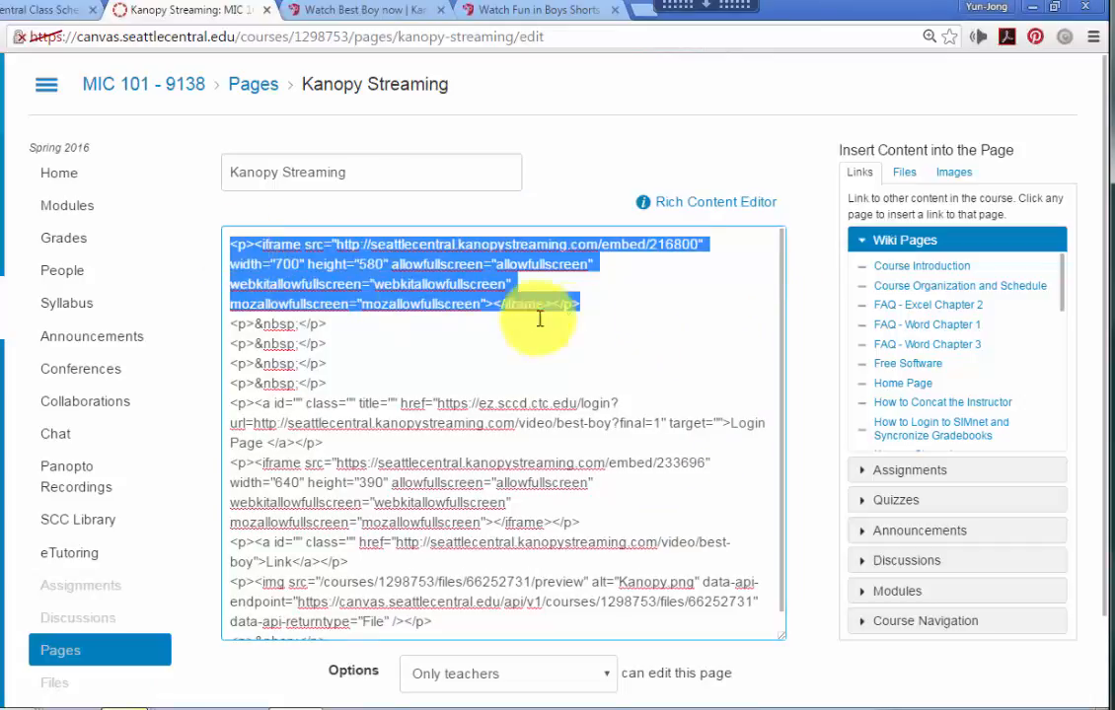
left_click(607, 303)
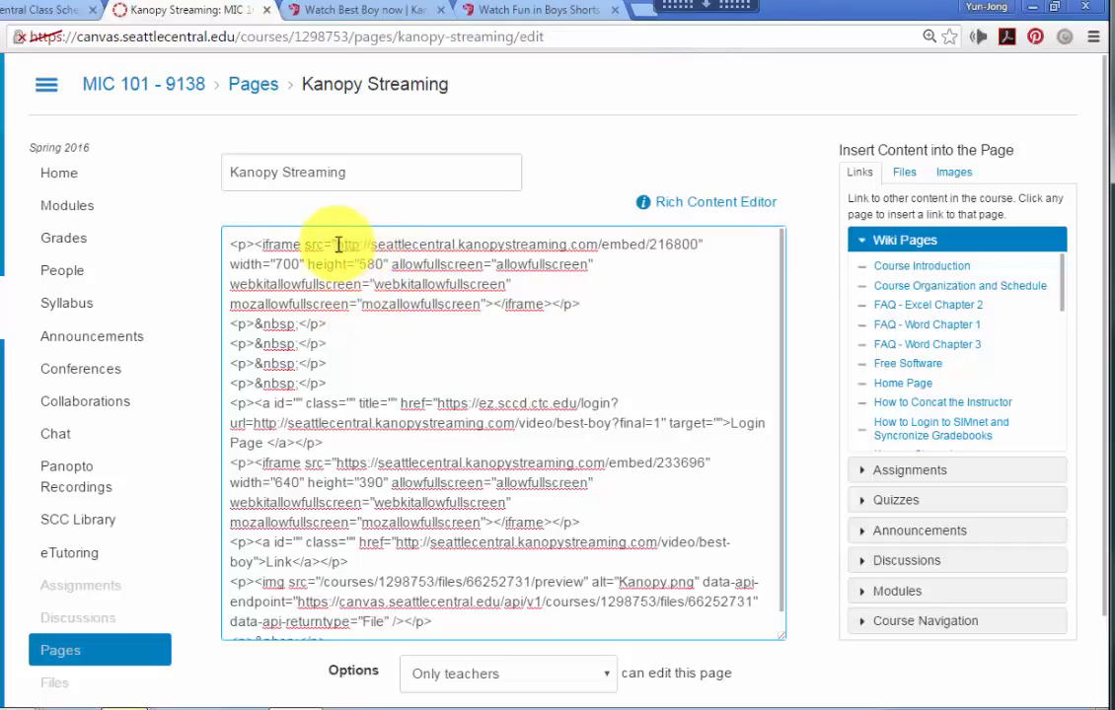
Step: Change the Fun in Boys Shorts iframe source address from http to https and save the page
left_click_drag(336, 245, 359, 245)
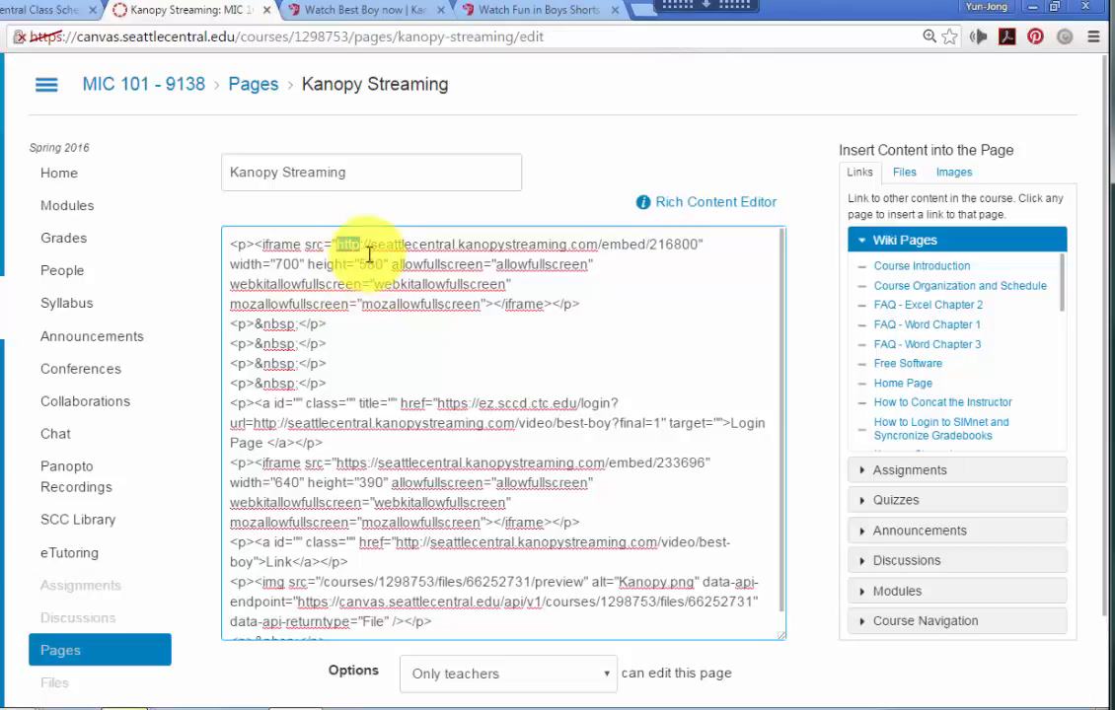
left_click(361, 246)
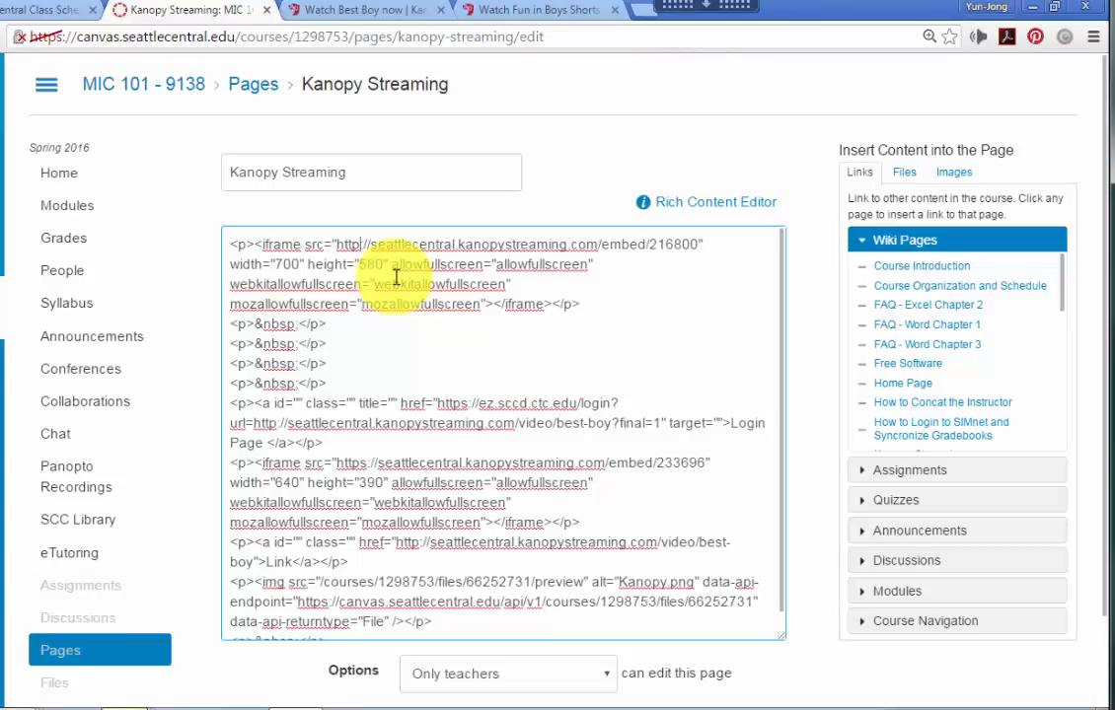
type("s")
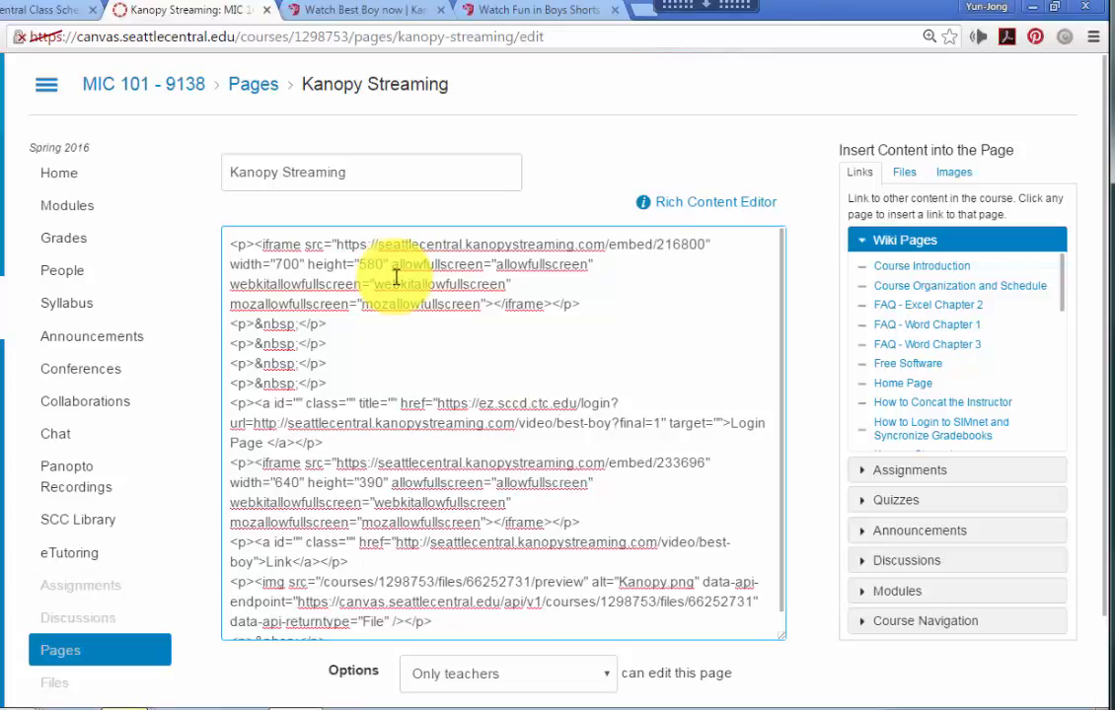
double_click(351, 244)
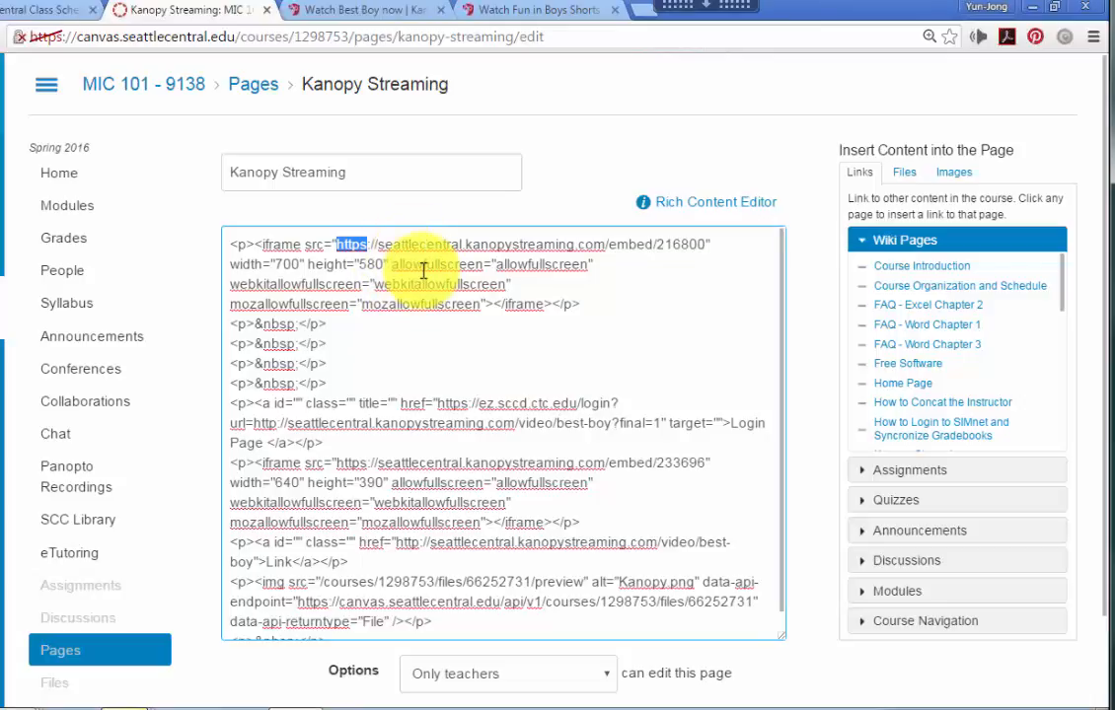
left_click(366, 249)
left_click_drag(360, 247, 366, 247)
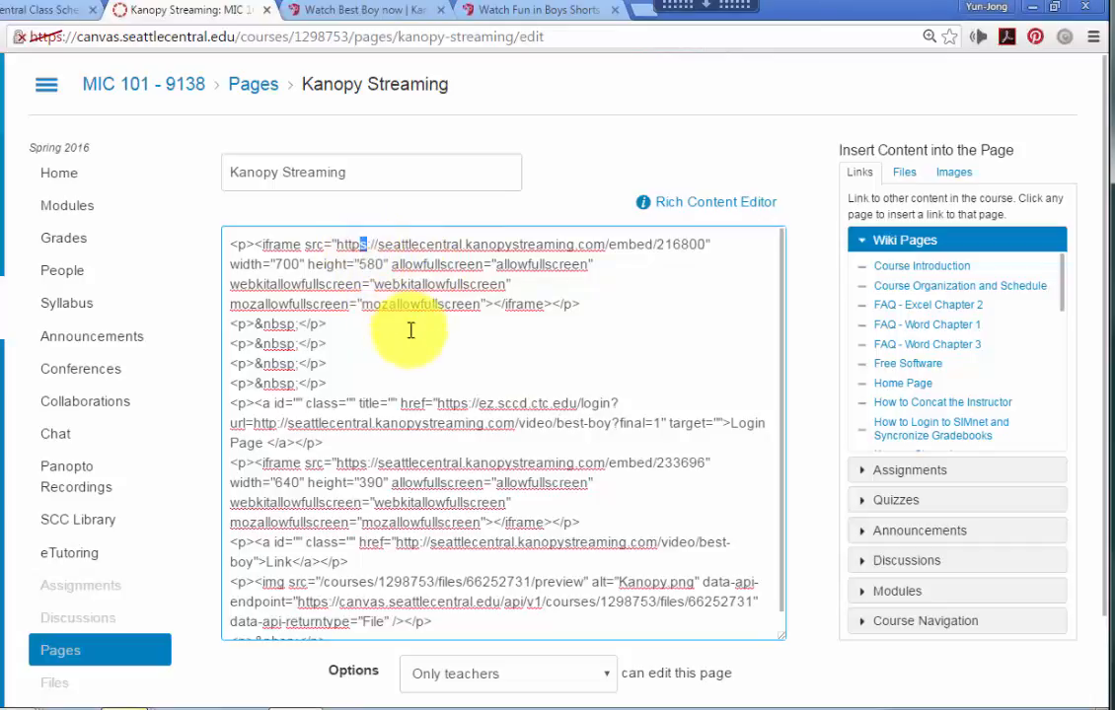
scroll(805, 465, "down", 1)
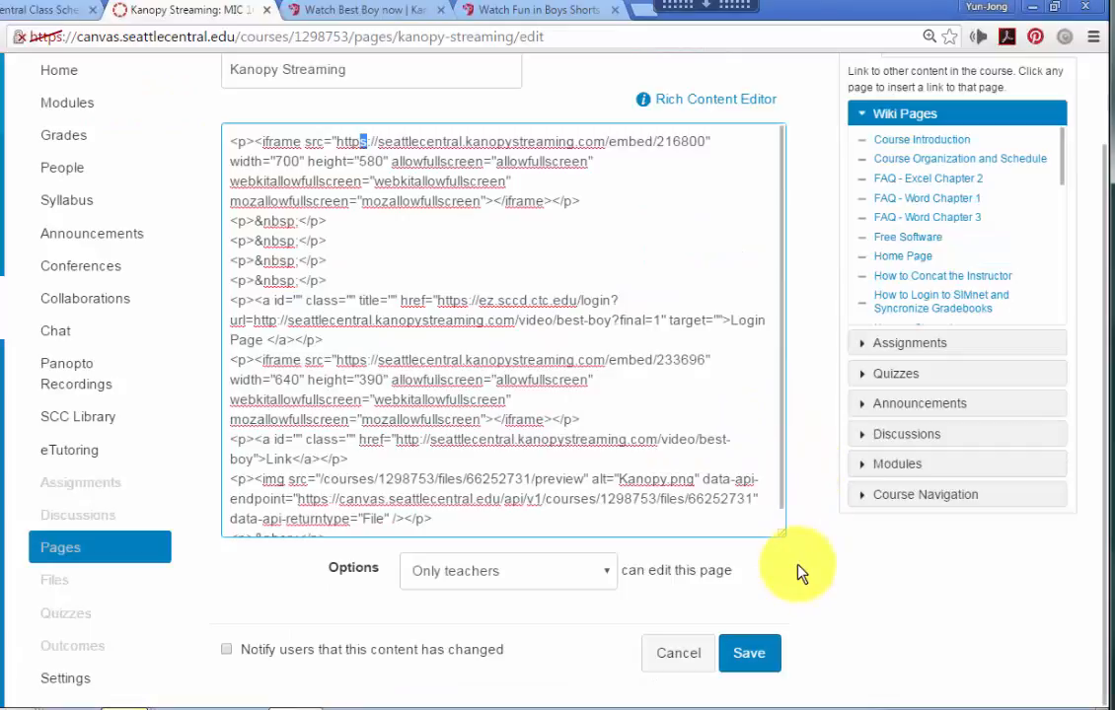
left_click(750, 654)
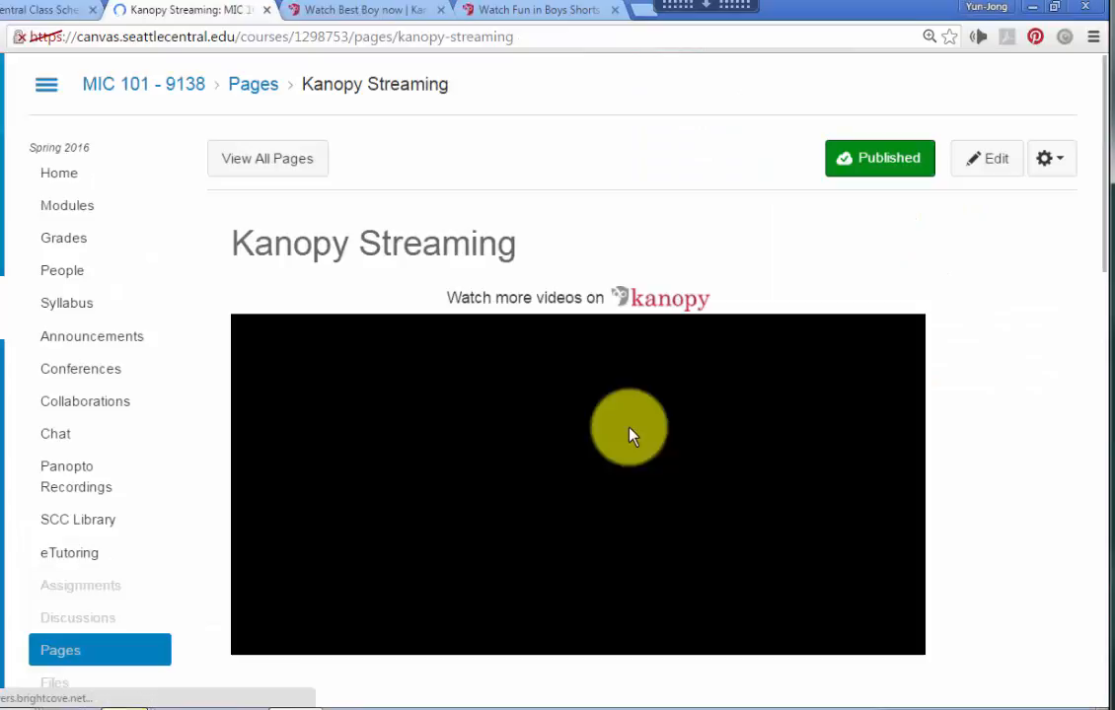
Step: Test playing and pausing Alaska is a Drag in the embedded Fun in Boys Shorts player and browse its playlist
scroll(967, 461, "down", 2)
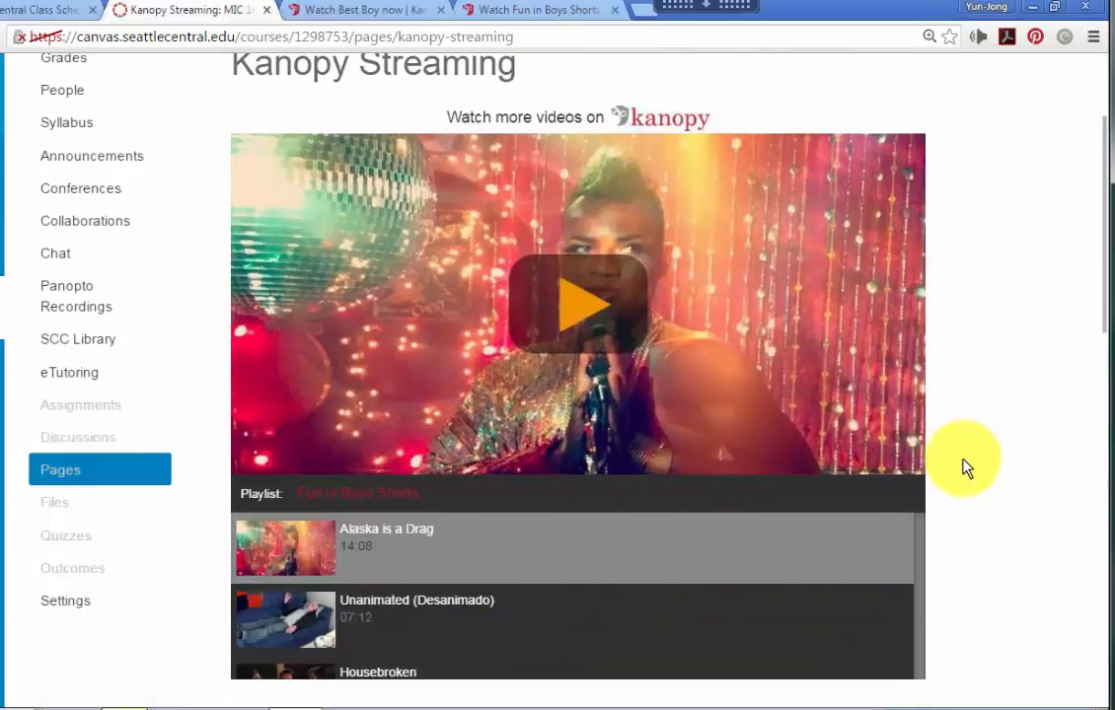
left_click(587, 314)
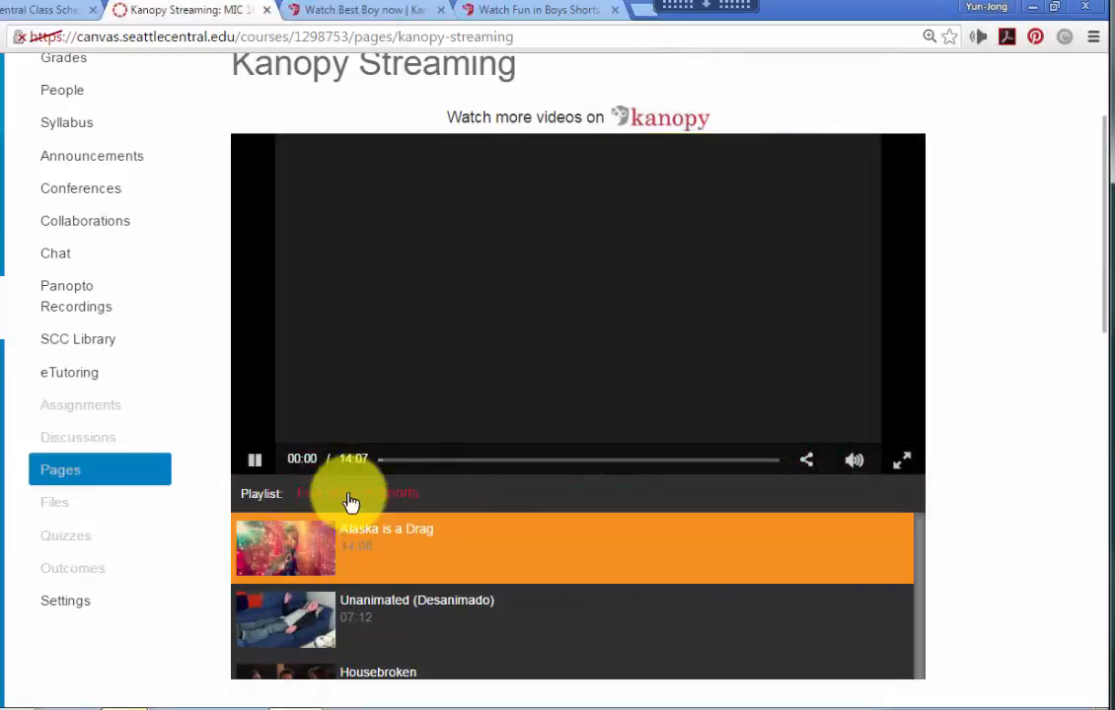
left_click(258, 468)
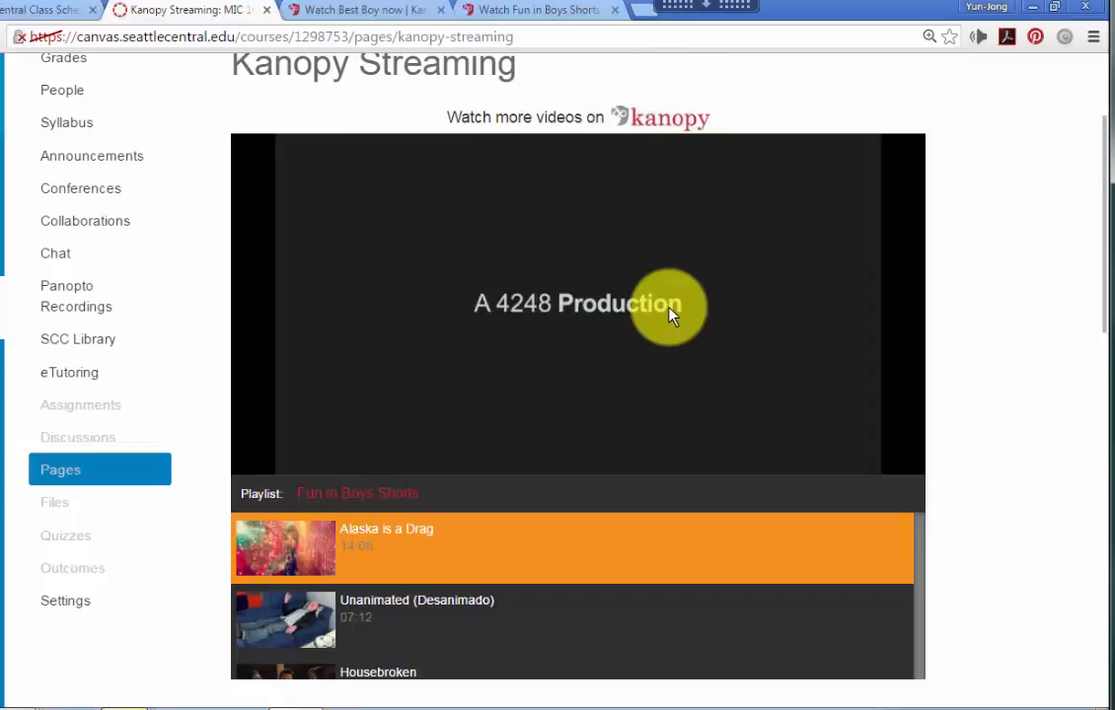
scroll(764, 418, "down", 1)
scroll(982, 457, "down", 1)
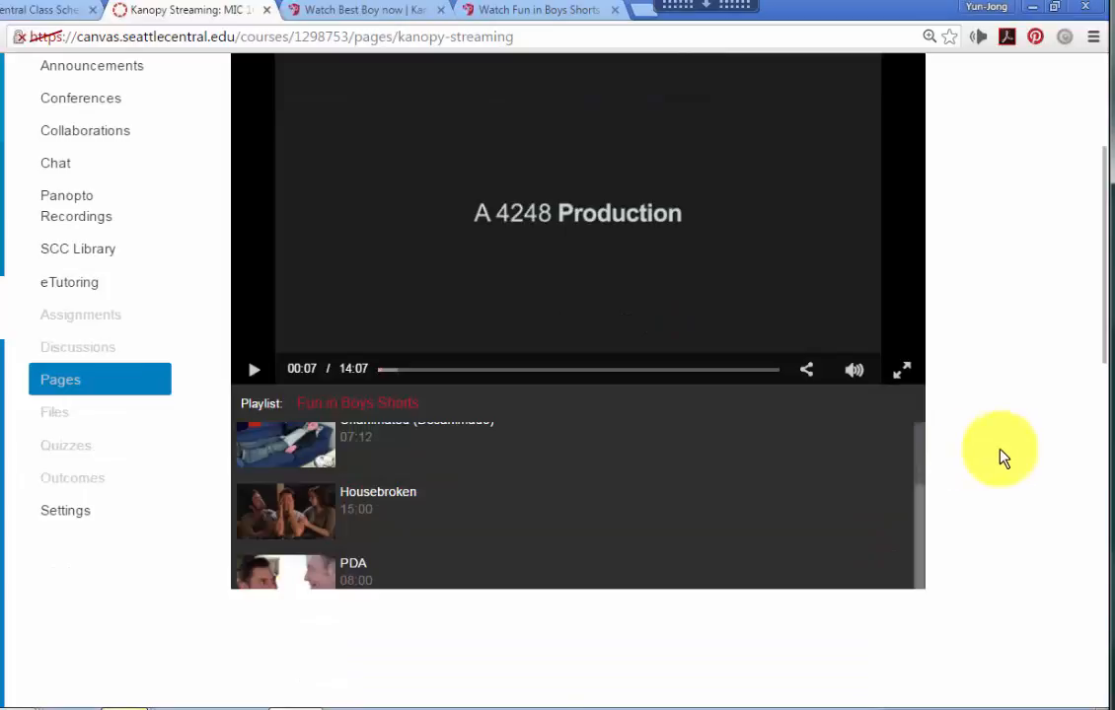
Step: Review the second embedded video and the Remote Access Login instructions further down the Kanopy Streaming page
scroll(1000, 456, "down", 5)
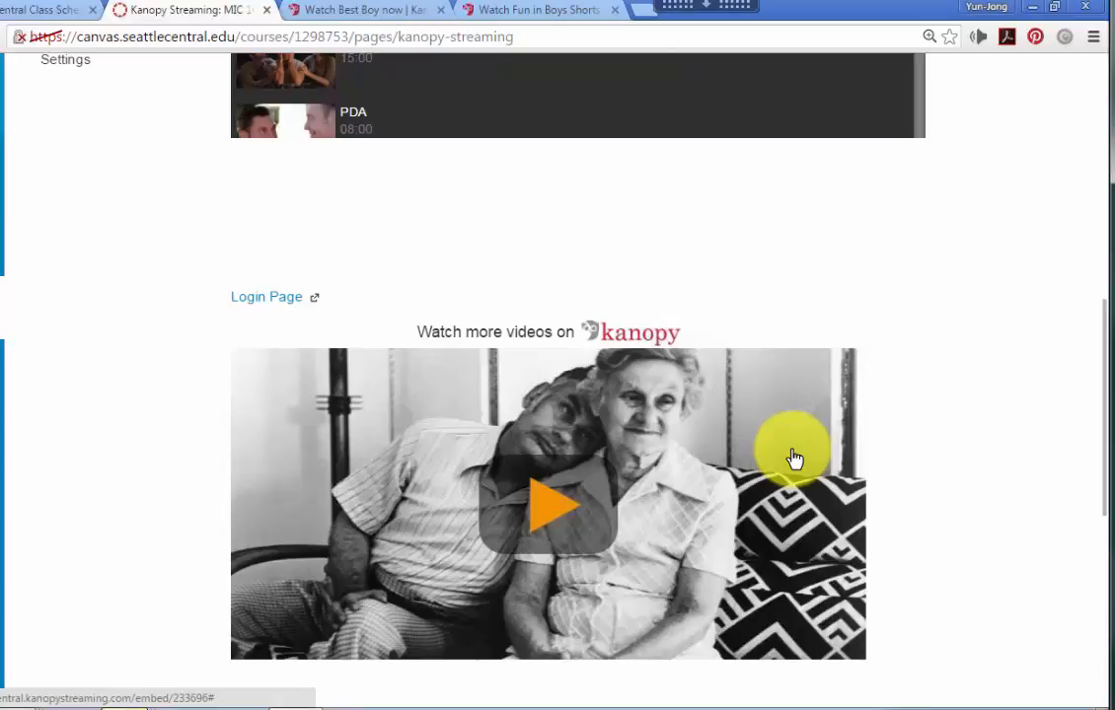
scroll(795, 459, "down", 6)
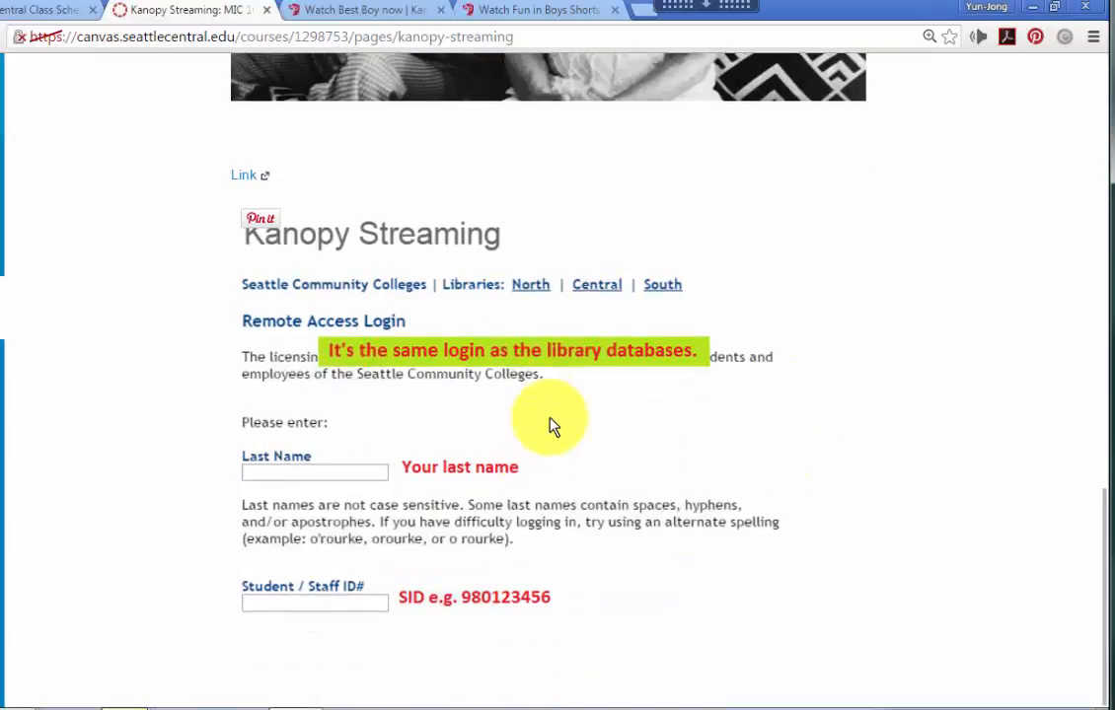
scroll(425, 426, "up", 3)
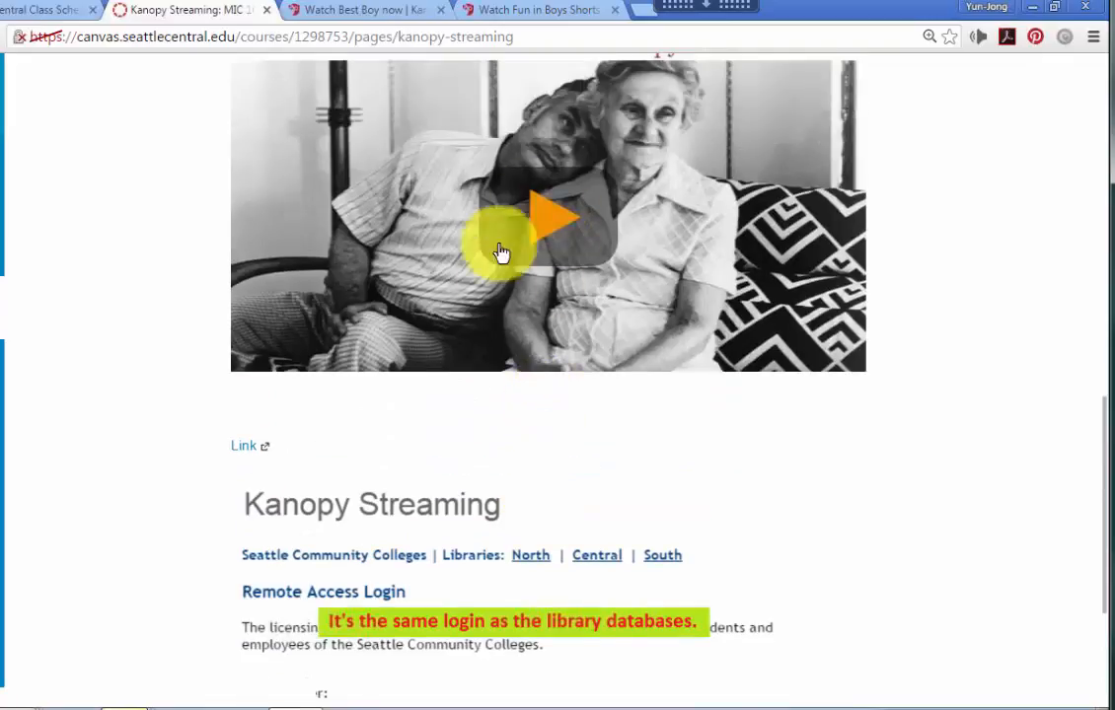
scroll(528, 319, "down", 3)
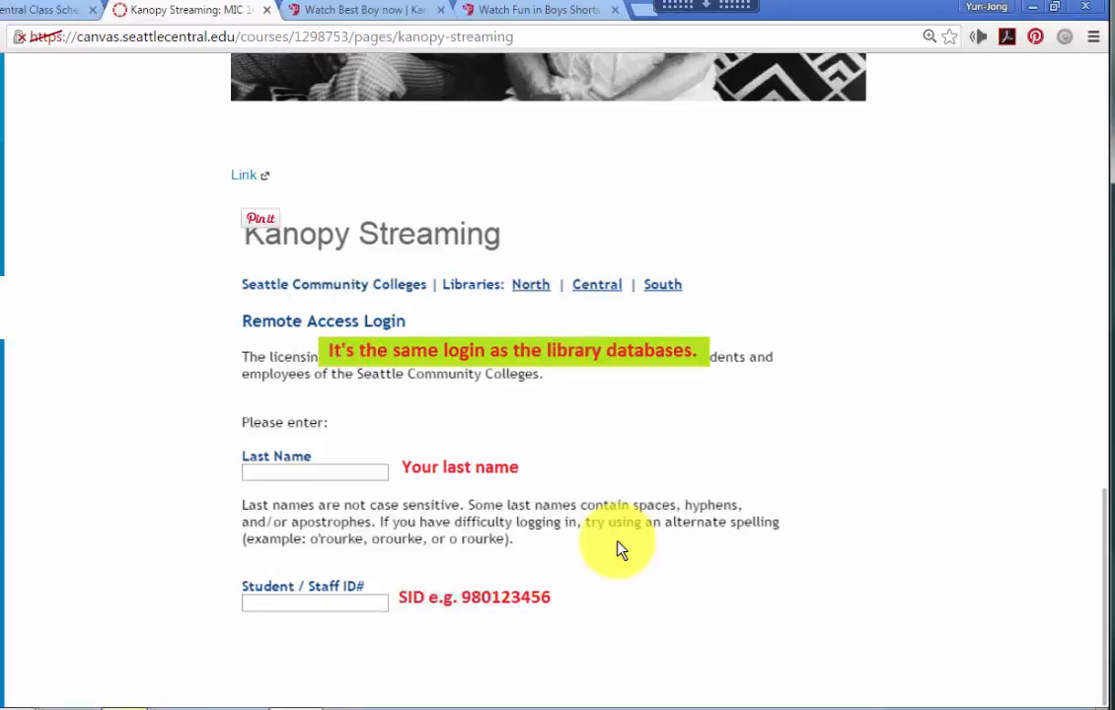
scroll(621, 537, "up", 5)
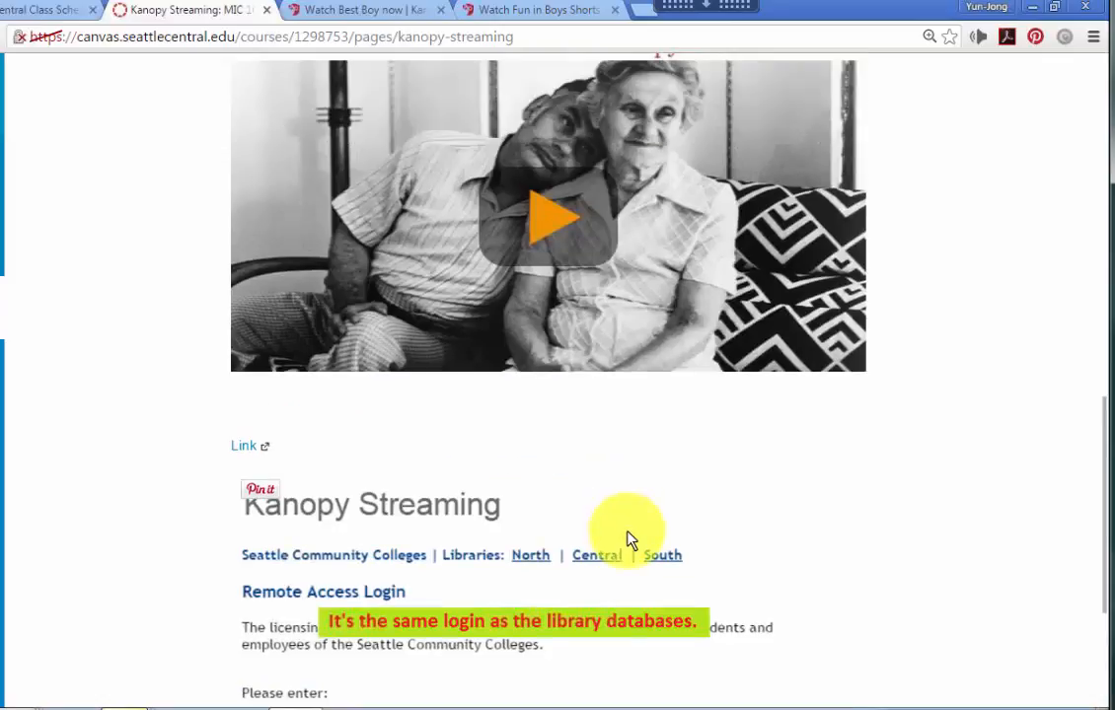